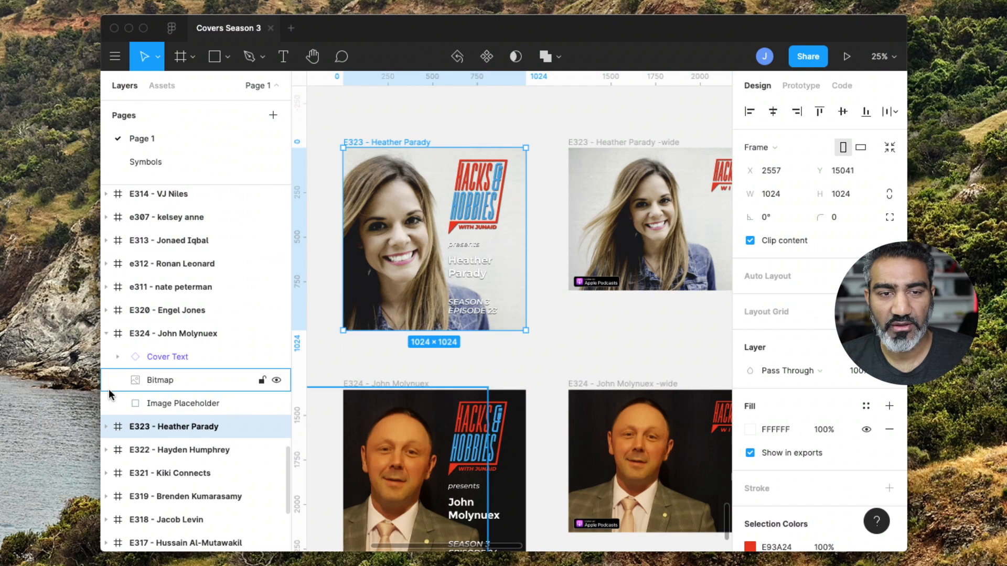
Examine the E323 episode cover in its square, wide and 720 frame variants.
drag(101, 333, 21, 320)
scroll(41, 321, down, 1)
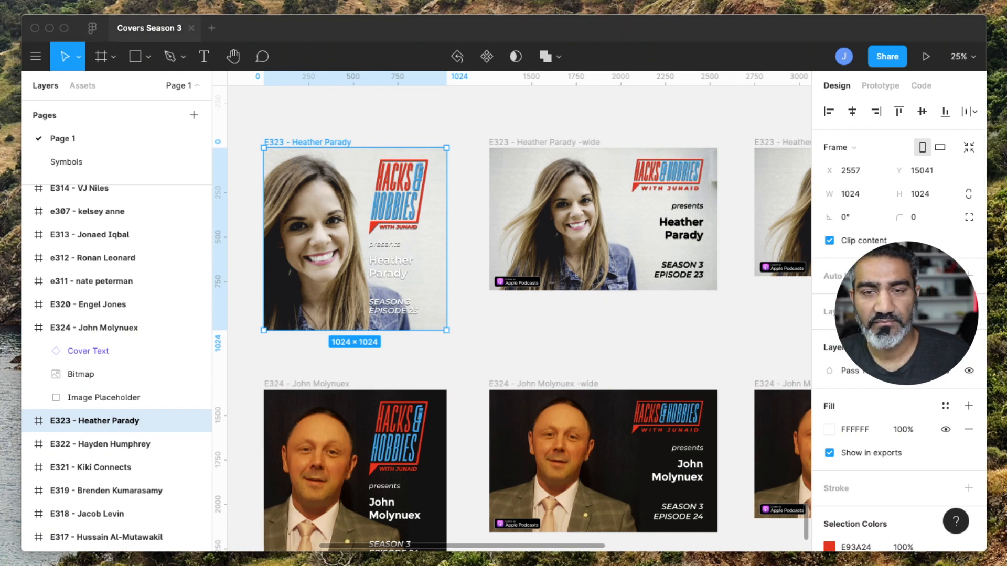
click(316, 134)
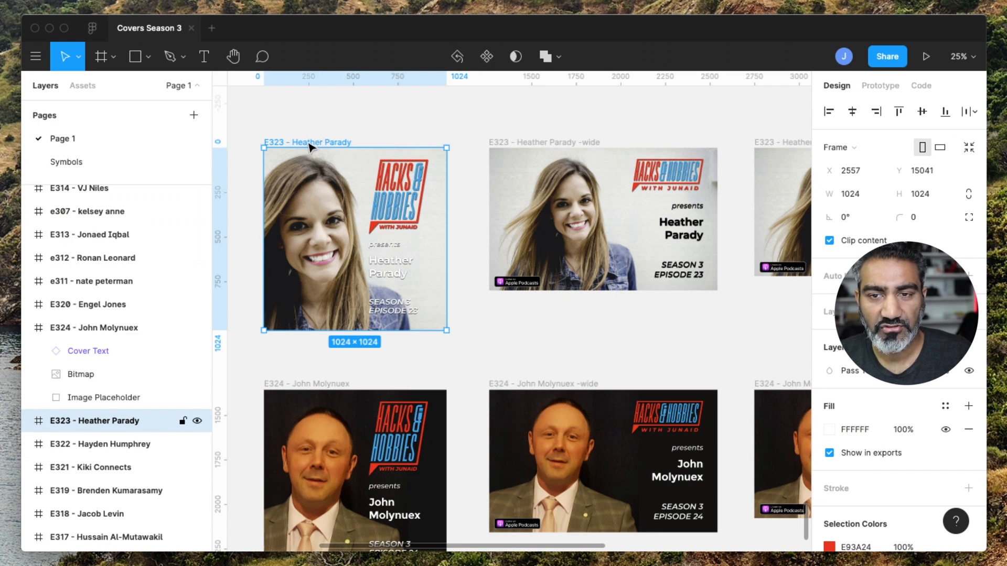
click(548, 147)
scroll(547, 142, right, 3)
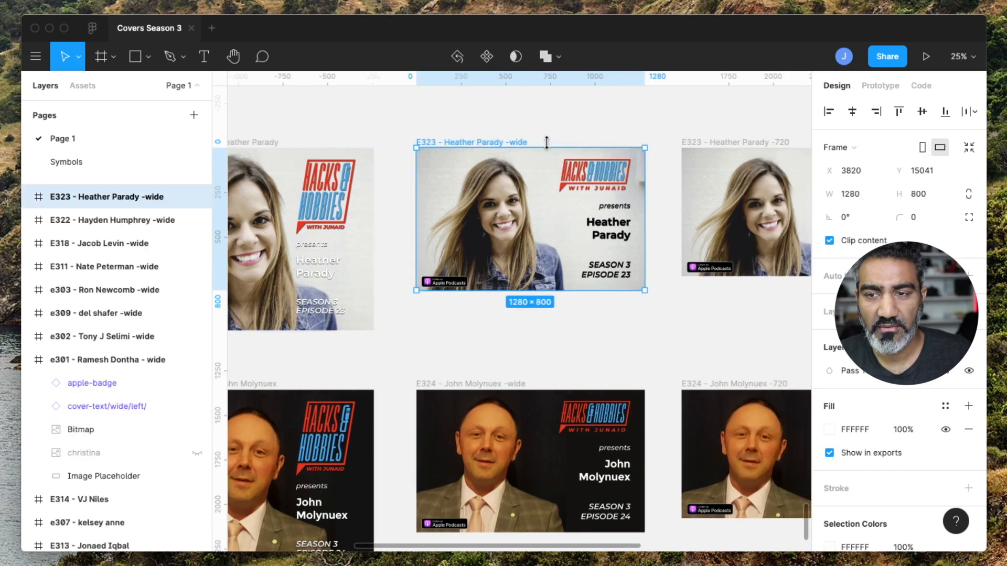
scroll(548, 144, right, 5)
click(550, 145)
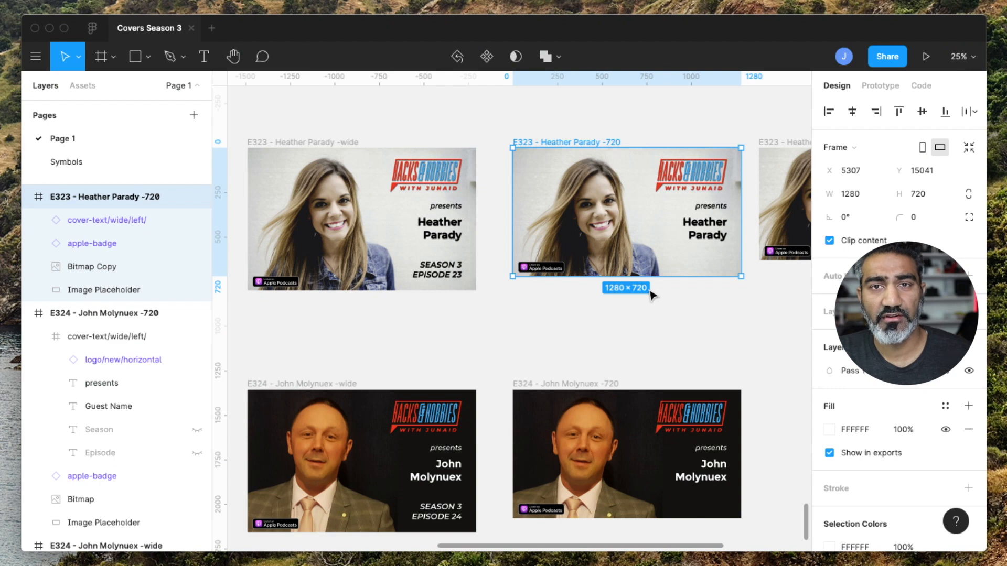
scroll(650, 295, left, 3)
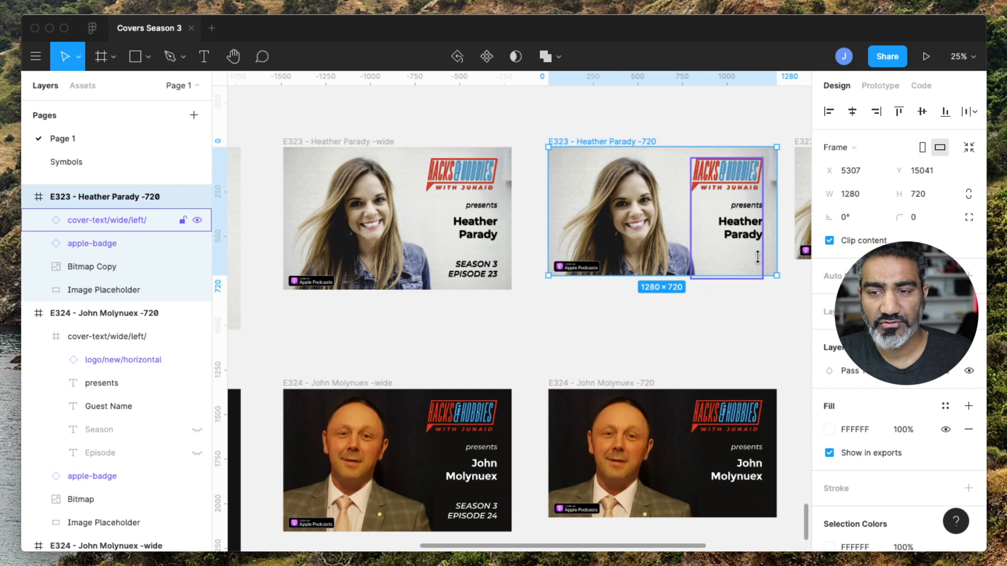
scroll(310, 148, left, 5)
click(318, 143)
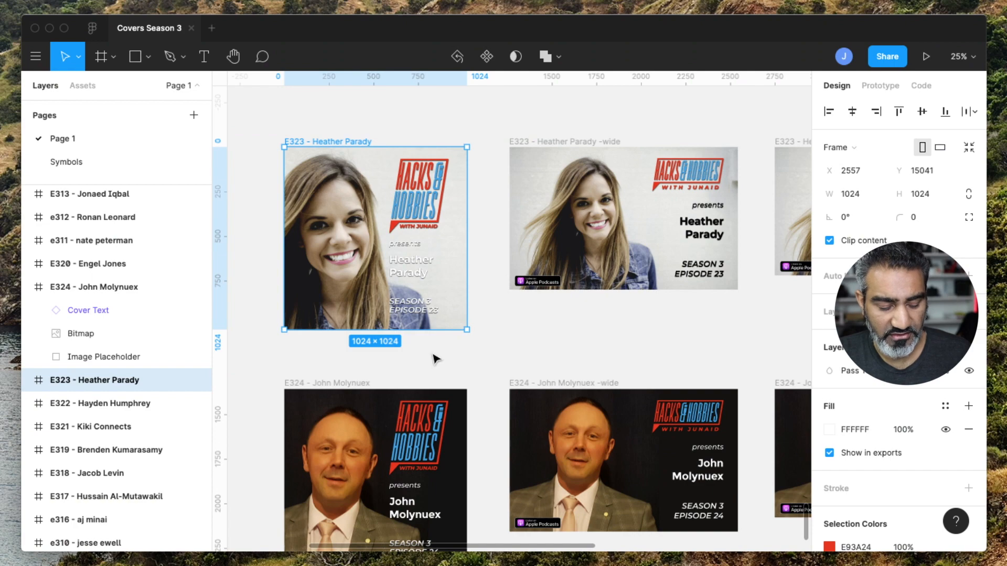
Zoom into the E323 square cover and expand its Cover Text and Cover Image layers.
drag(276, 132, 480, 341)
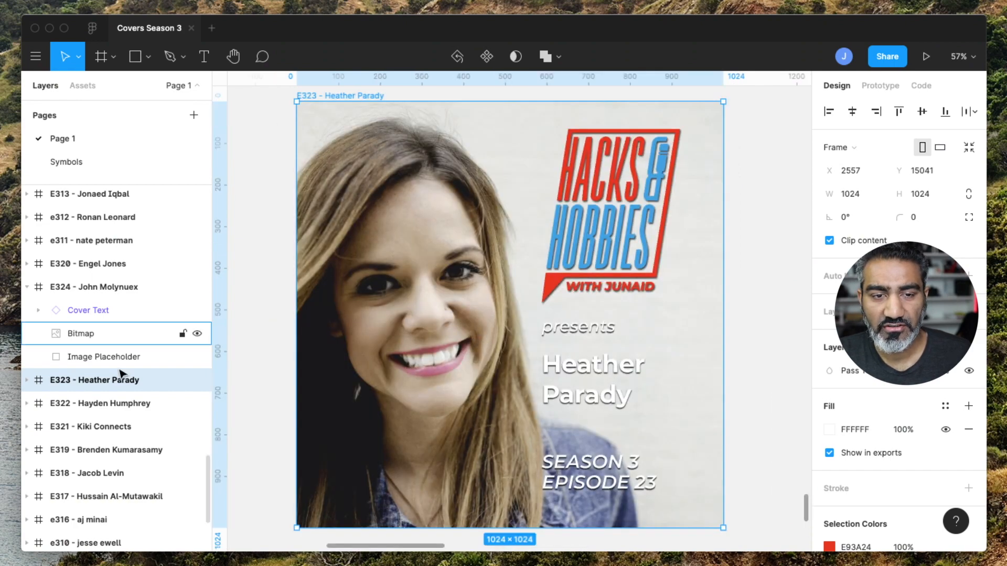
click(29, 383)
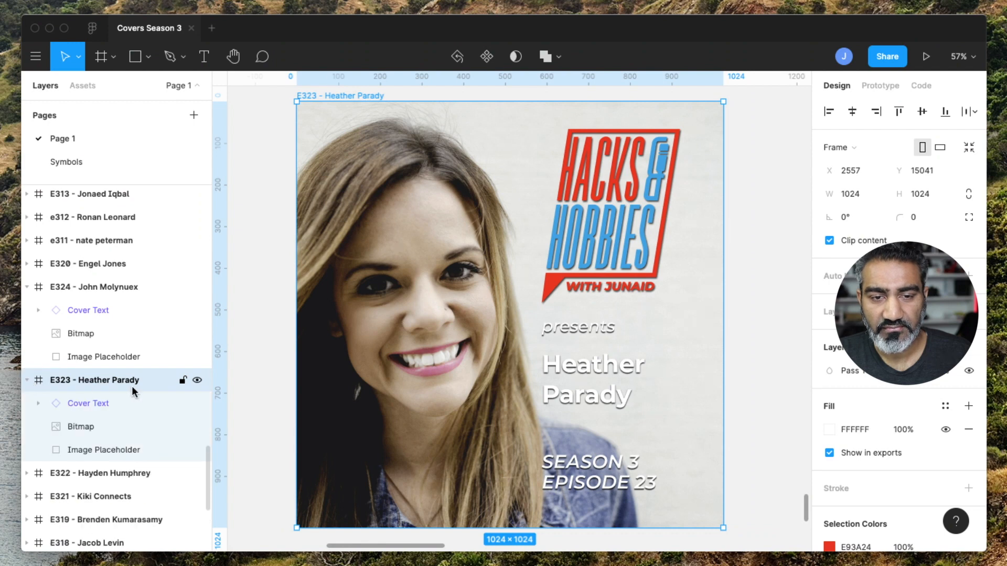
scroll(131, 386, down, 3)
click(38, 322)
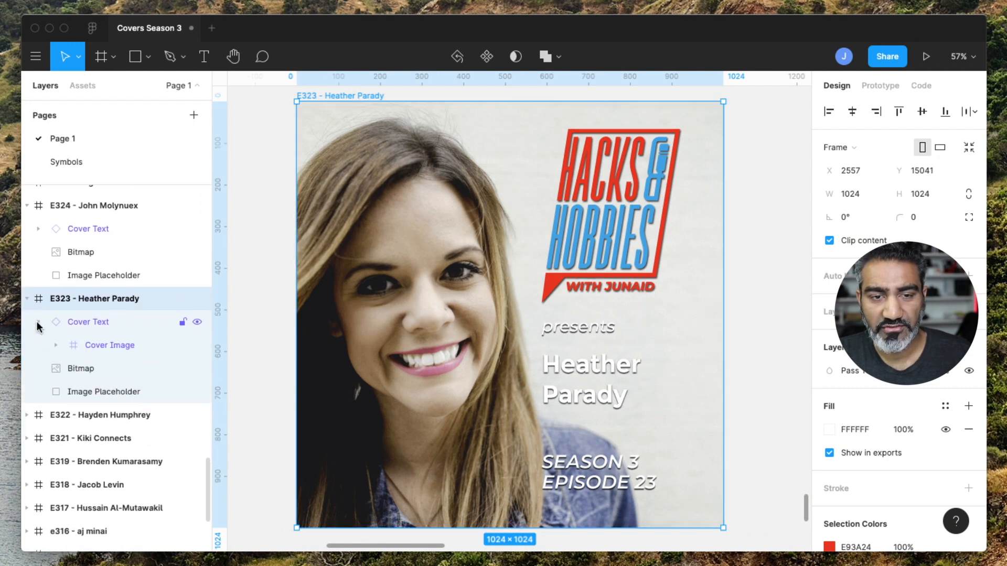
click(55, 345)
scroll(55, 345, down, 2)
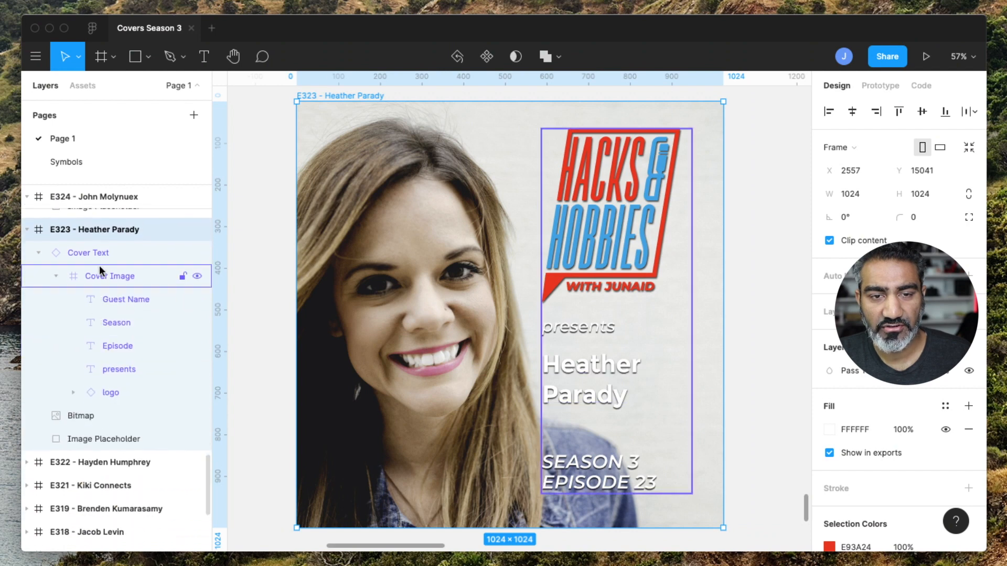
Toggle the visibility of the Cover Text and Cover Image layers to identify them, ending on the Guest Name layer.
click(105, 255)
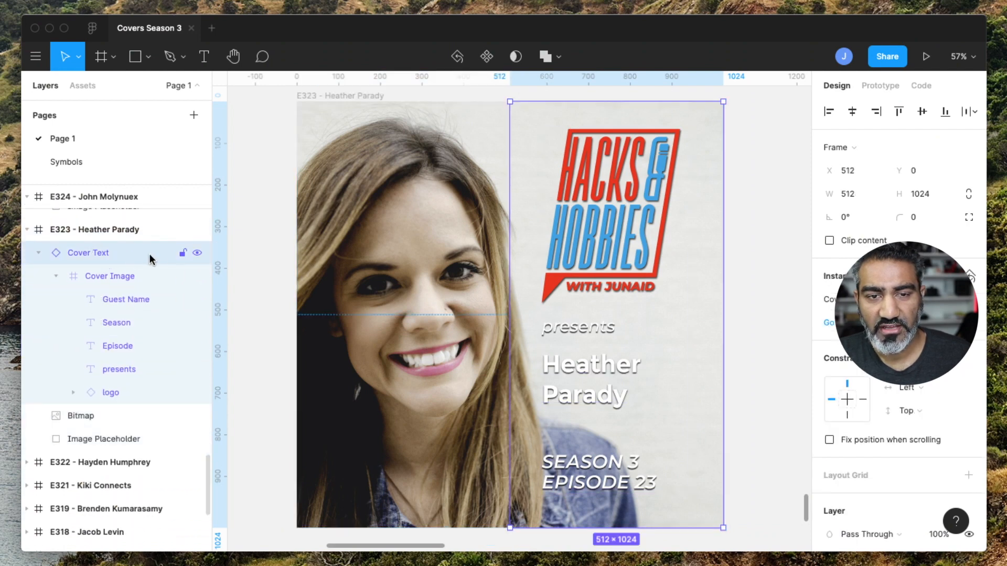
click(197, 252)
click(197, 253)
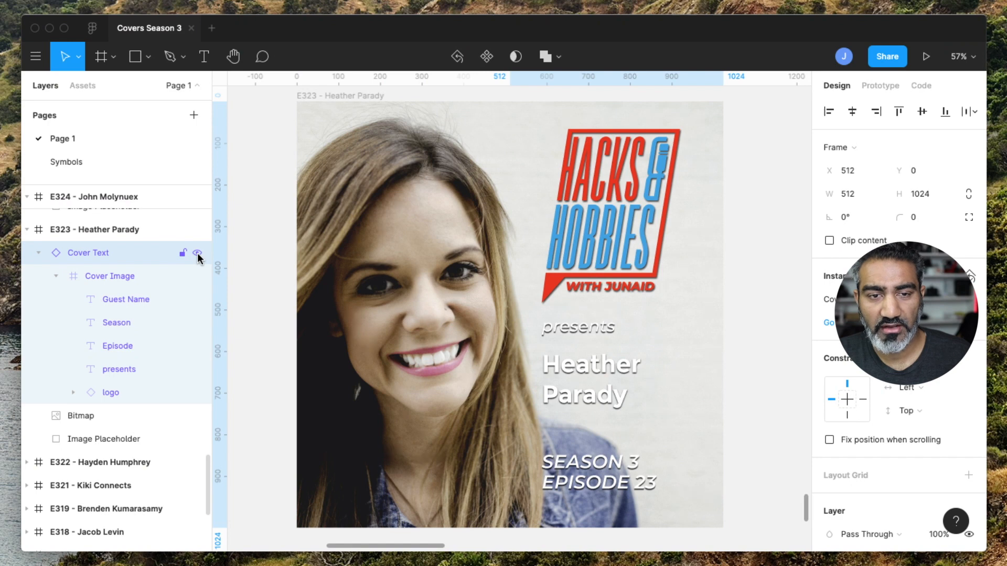
click(105, 274)
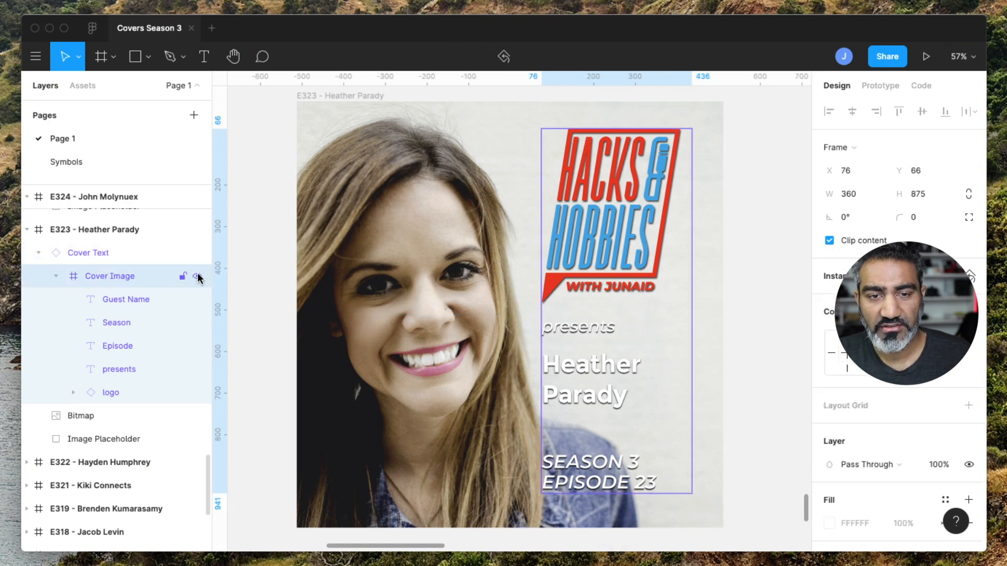
click(197, 276)
click(197, 276)
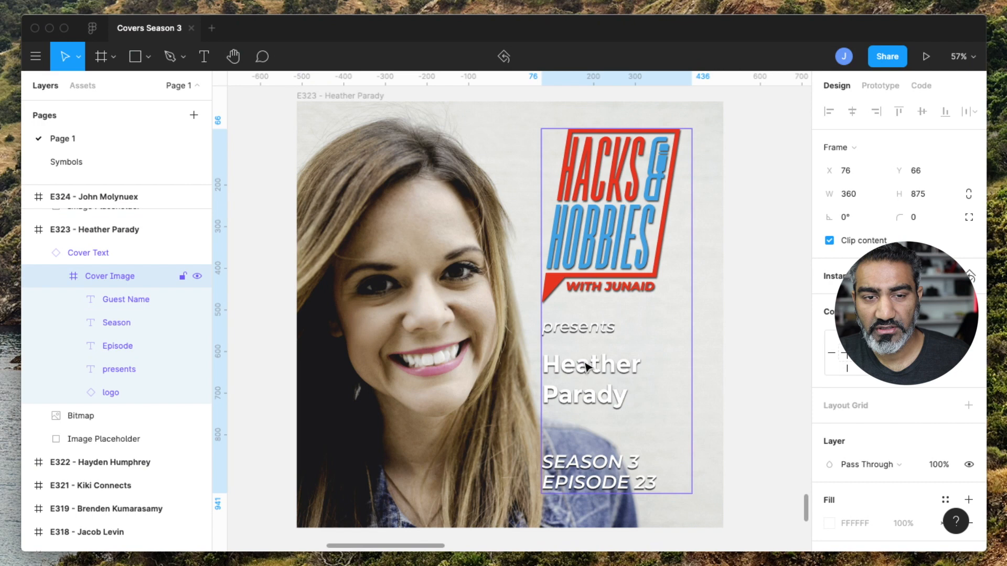
click(129, 299)
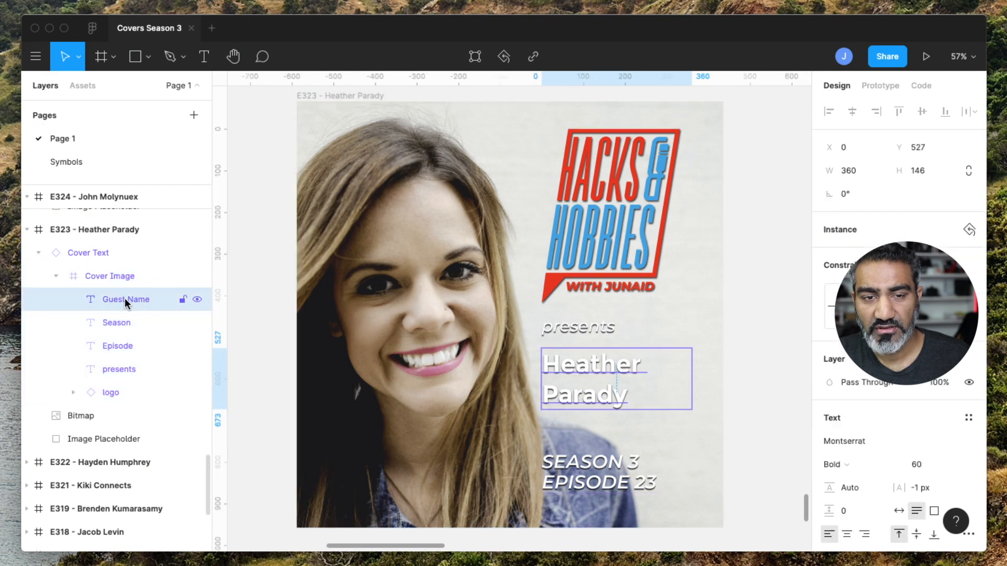
Try a script font for the E323 guest name text, then undo the font change.
double_click(574, 369)
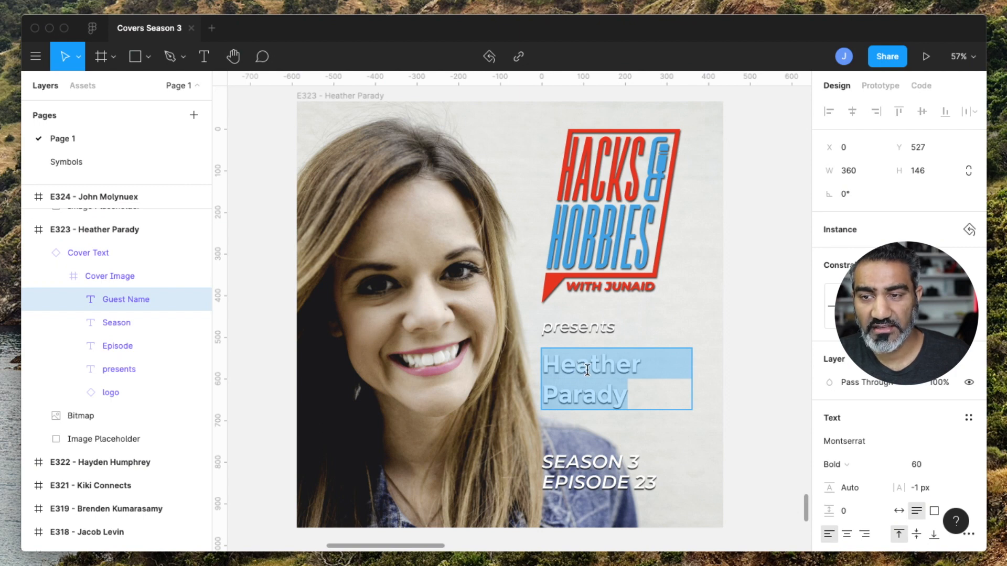
scroll(588, 369, down, 2)
scroll(588, 370, up, 2)
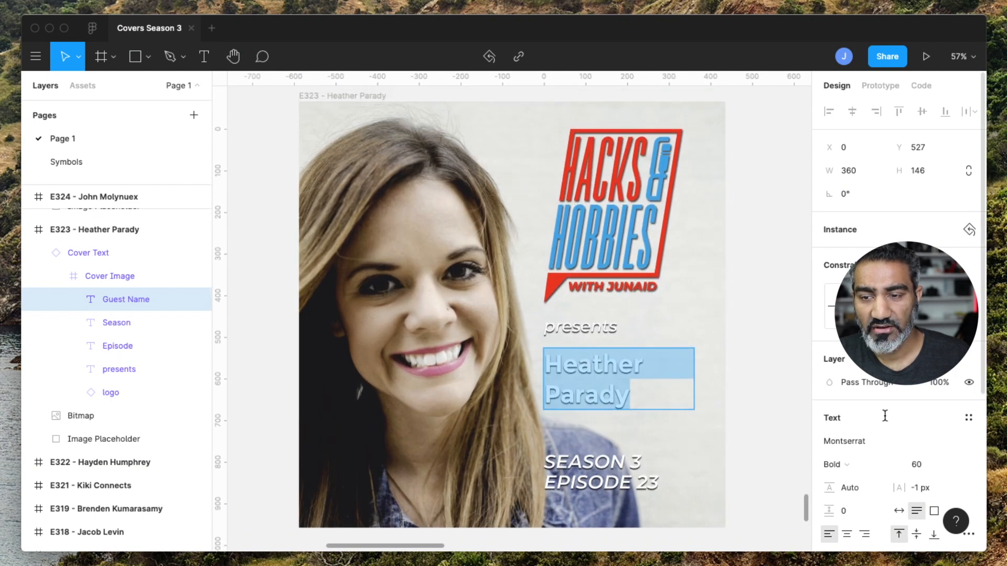
scroll(885, 416, down, 3)
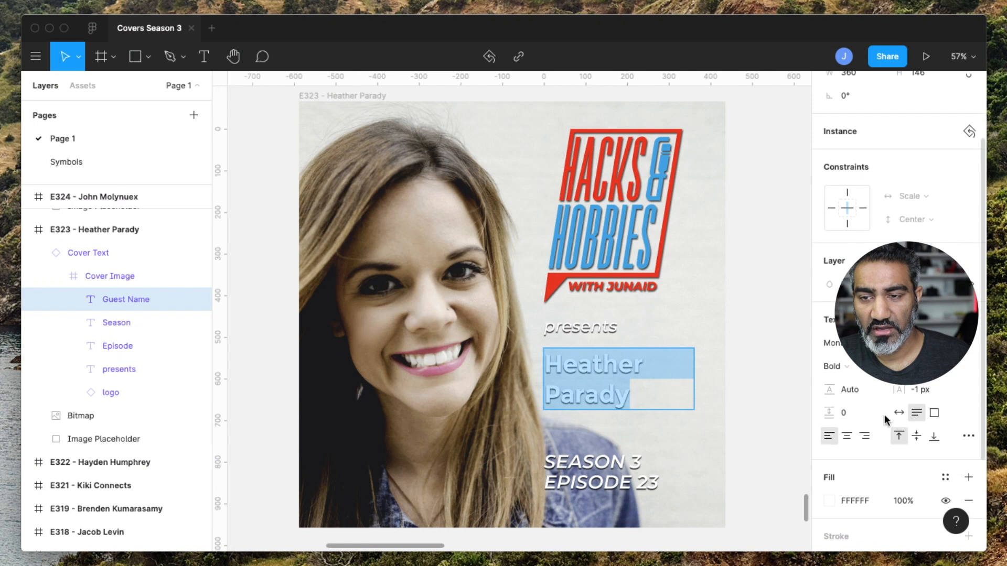
click(970, 344)
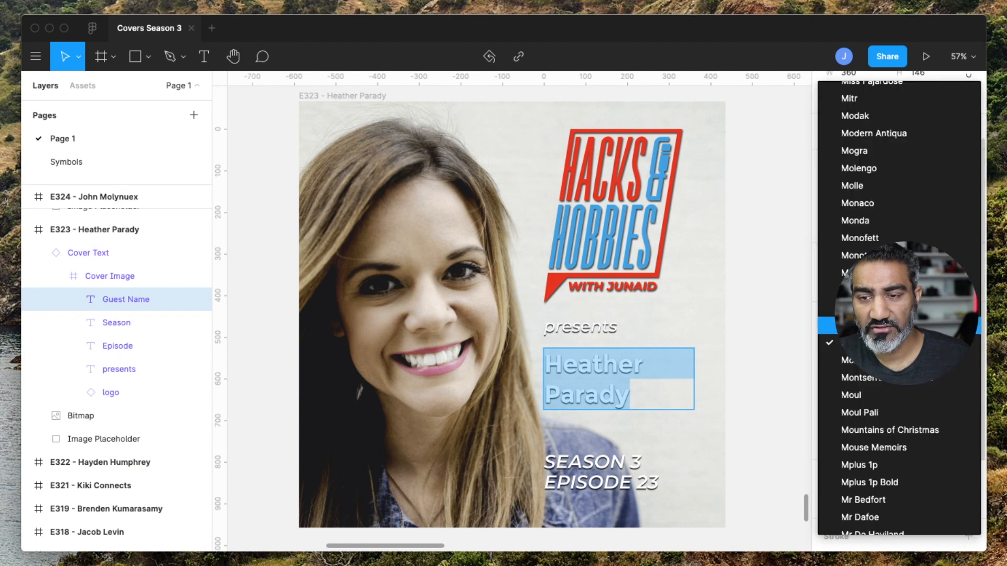
click(967, 326)
key(Return)
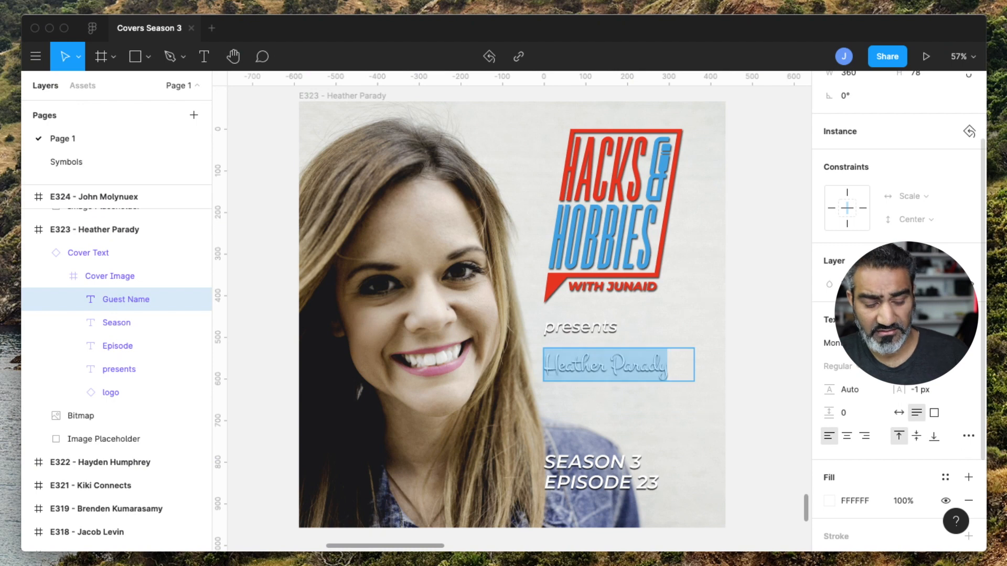
key(super+z)
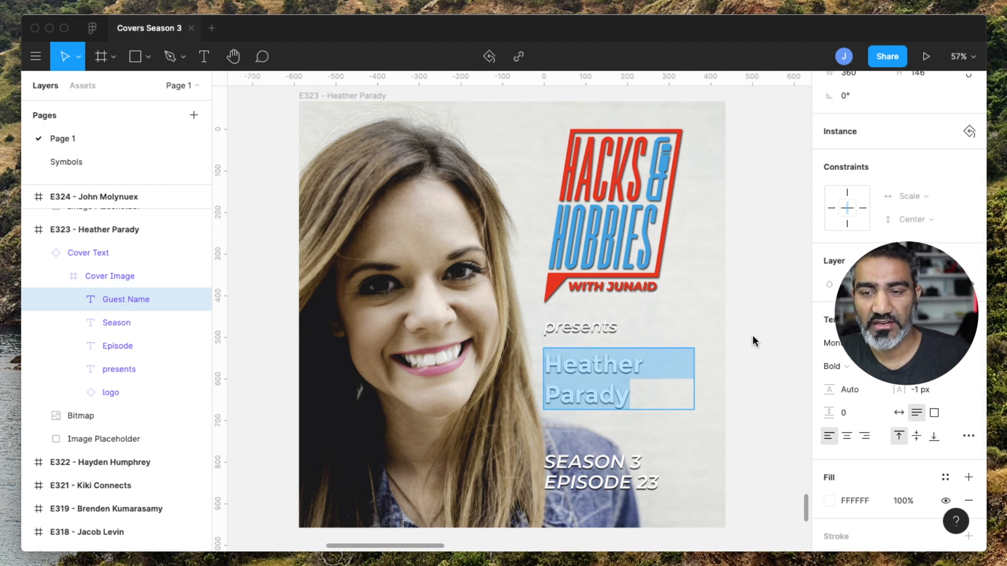
key(Escape)
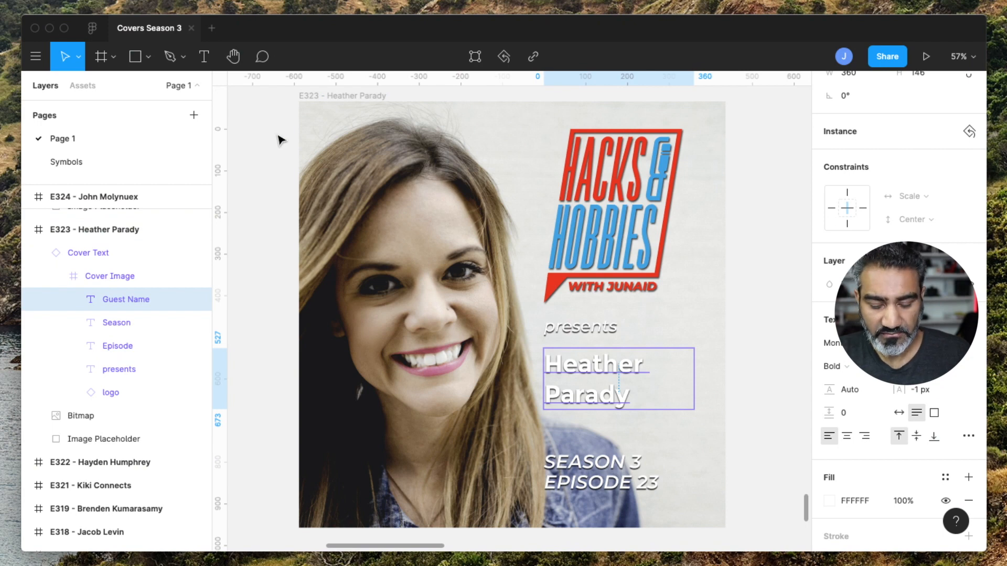
Duplicate the E324 square cover frame, placing the copy directly below the original.
key(super+minus)
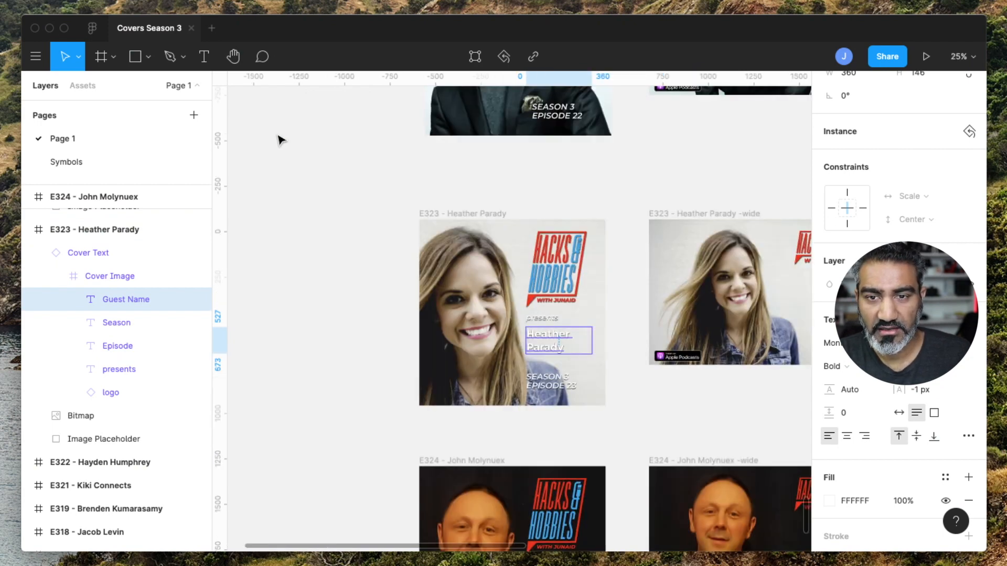
click(331, 189)
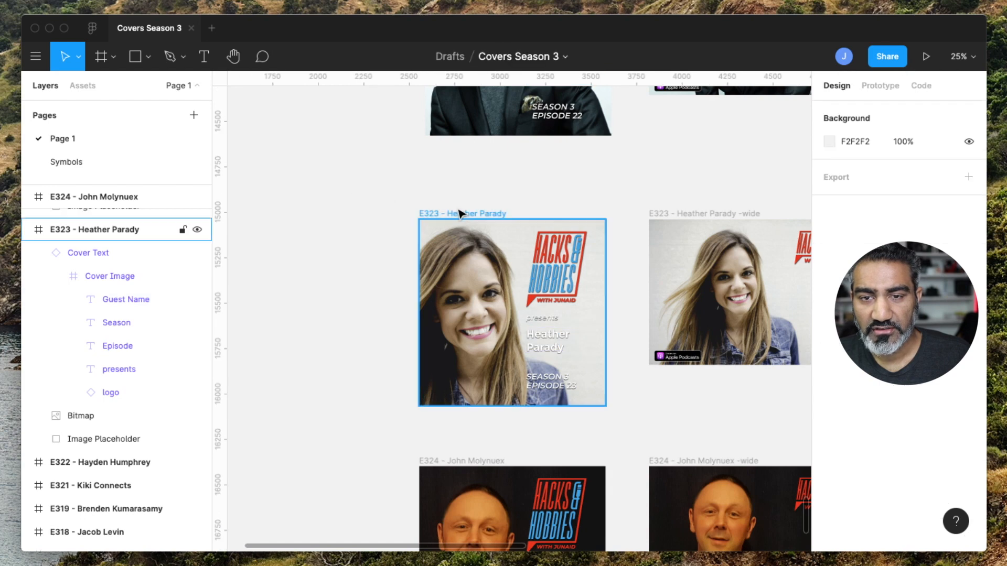
click(460, 214)
scroll(461, 214, down, 5)
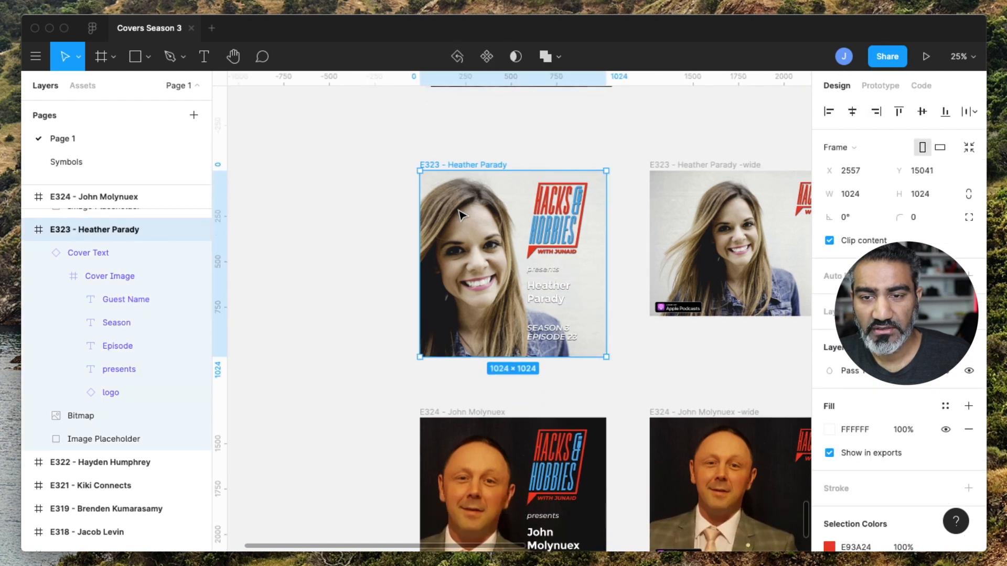
scroll(461, 214, down, 5)
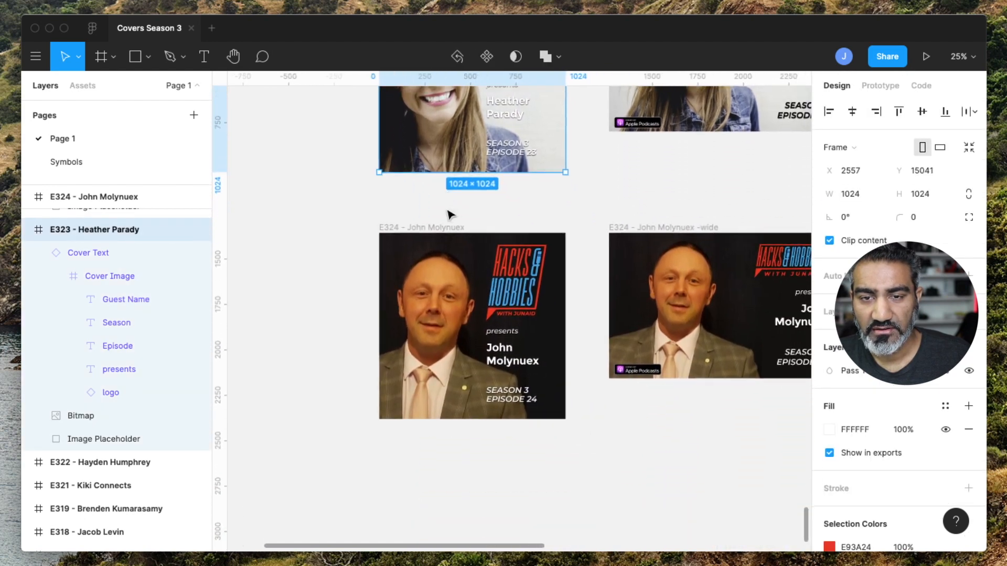
click(409, 230)
scroll(407, 229, left, 1)
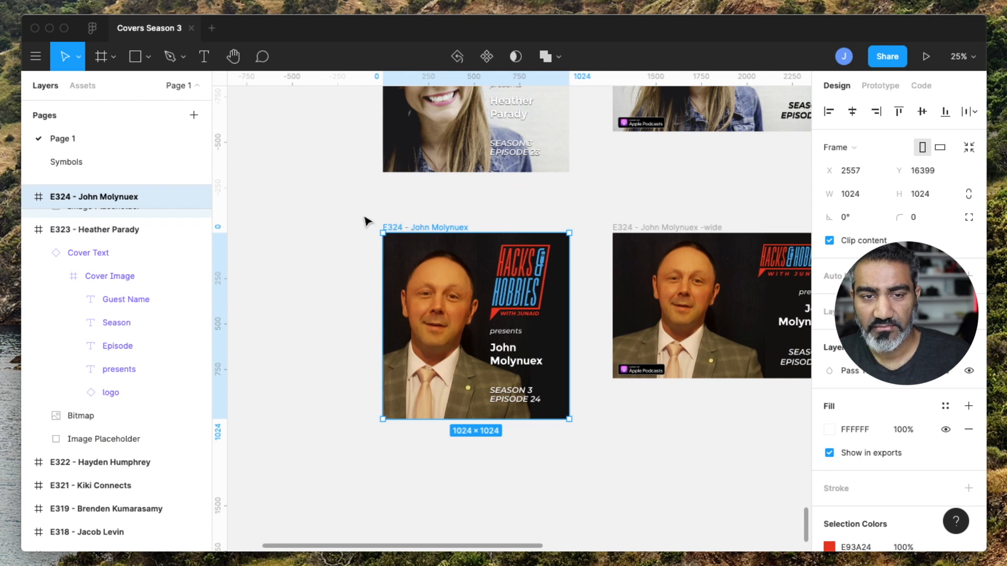
scroll(421, 231, down, 2)
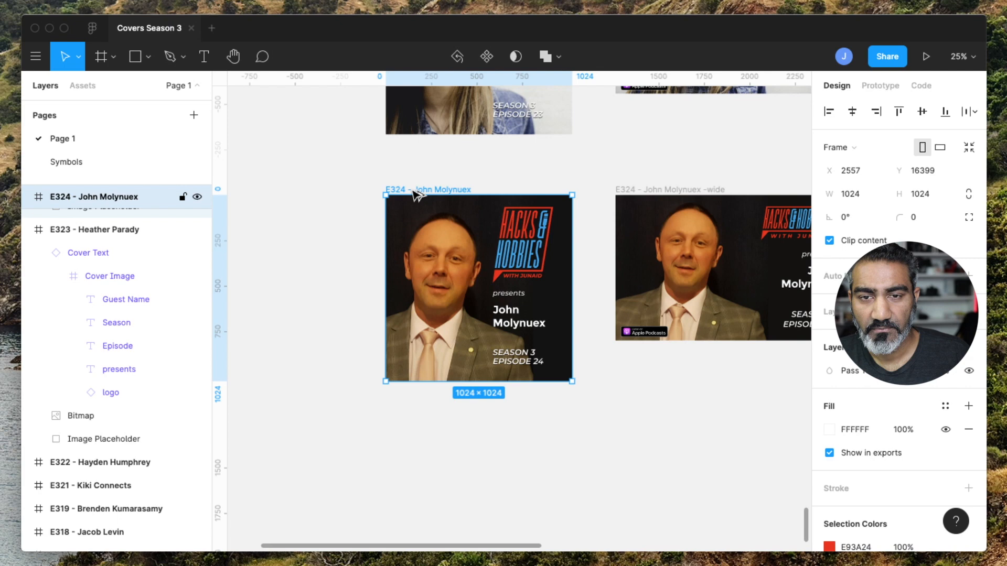
drag(418, 195, 413, 406)
Paste the new guest's name into the guest name text of the copied cover.
scroll(414, 406, down, 5)
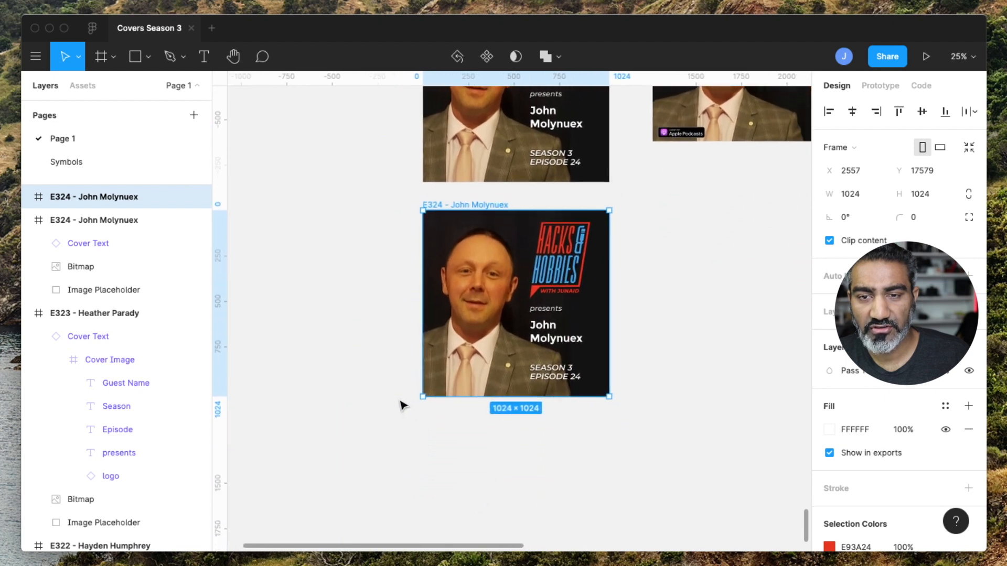
scroll(401, 405, right, 3)
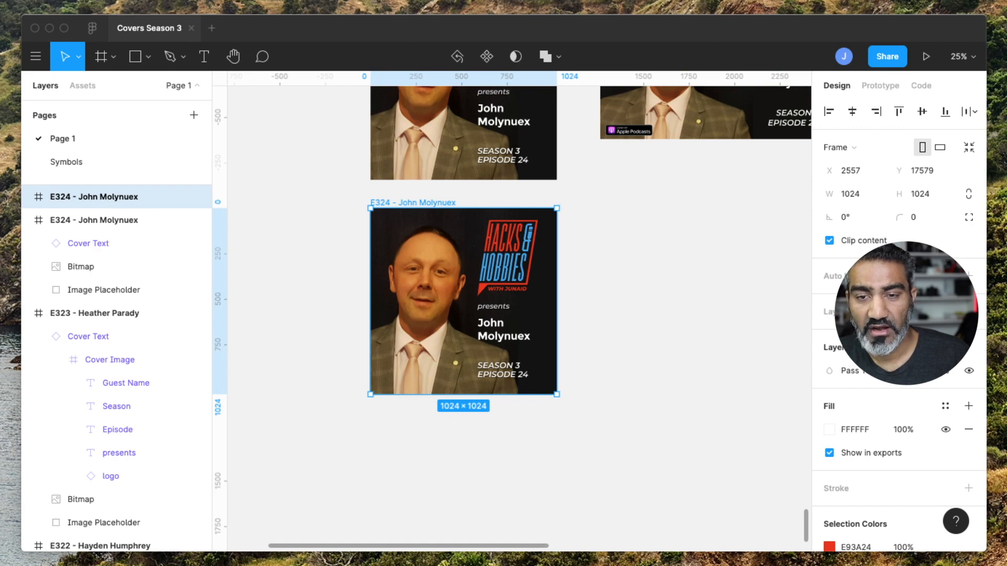
super+click(486, 331)
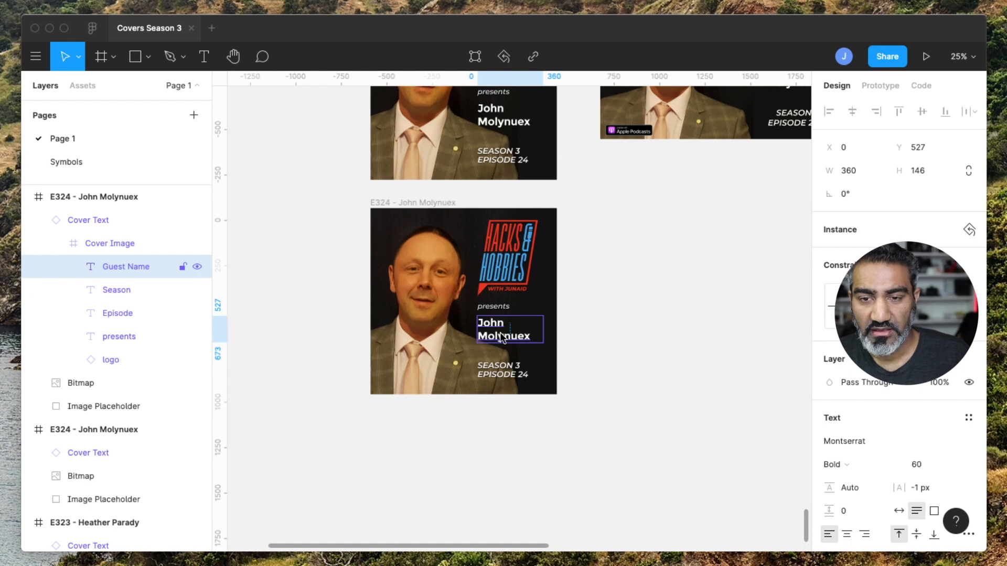
double_click(502, 338)
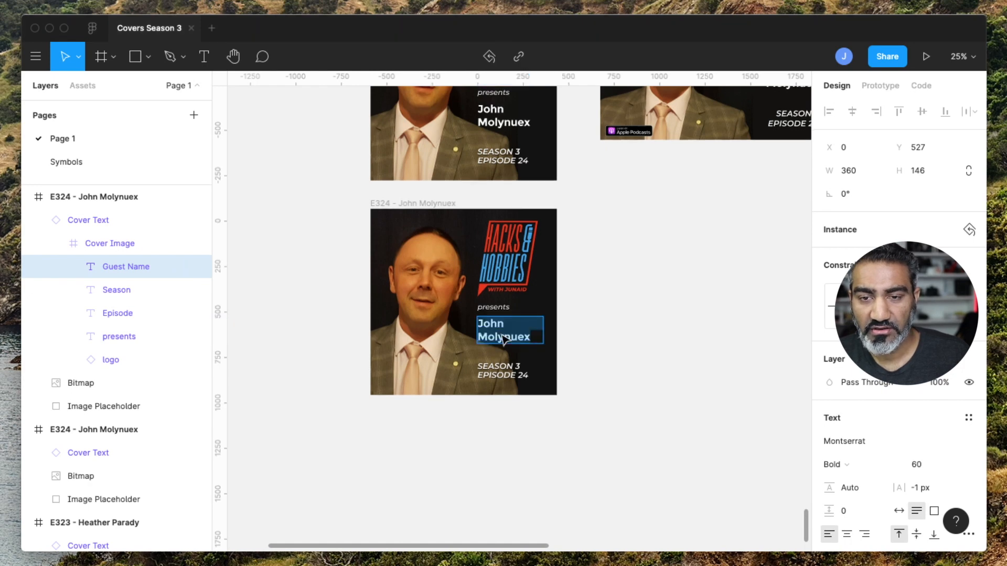
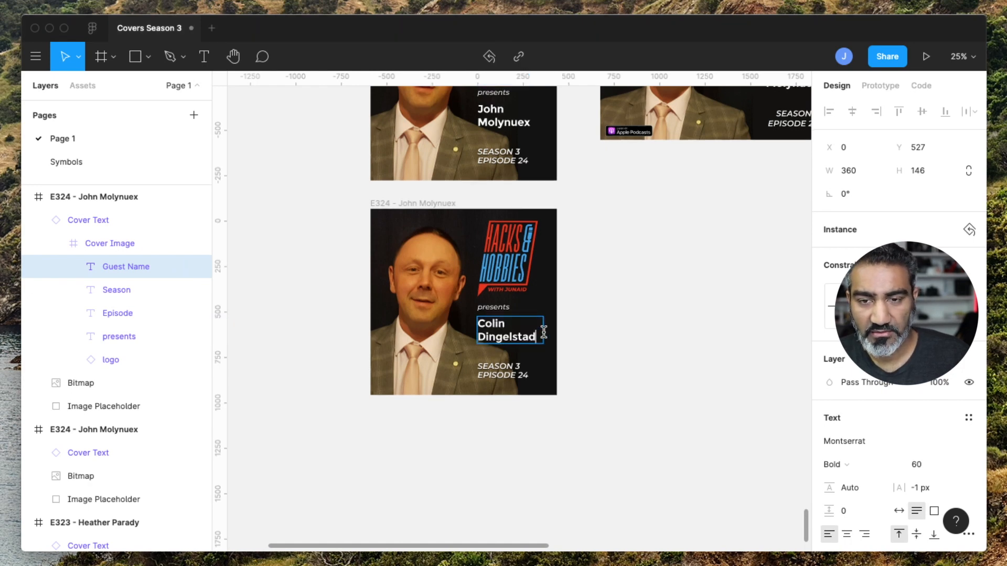
Change the episode line on the copied cover to EPISODE 25.
click(525, 376)
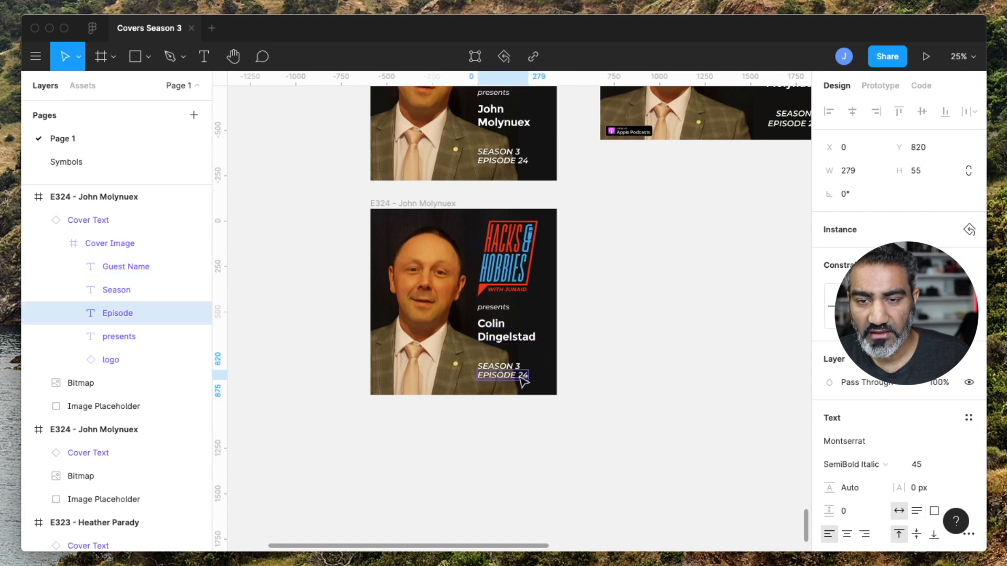
double_click(526, 376)
click(527, 376)
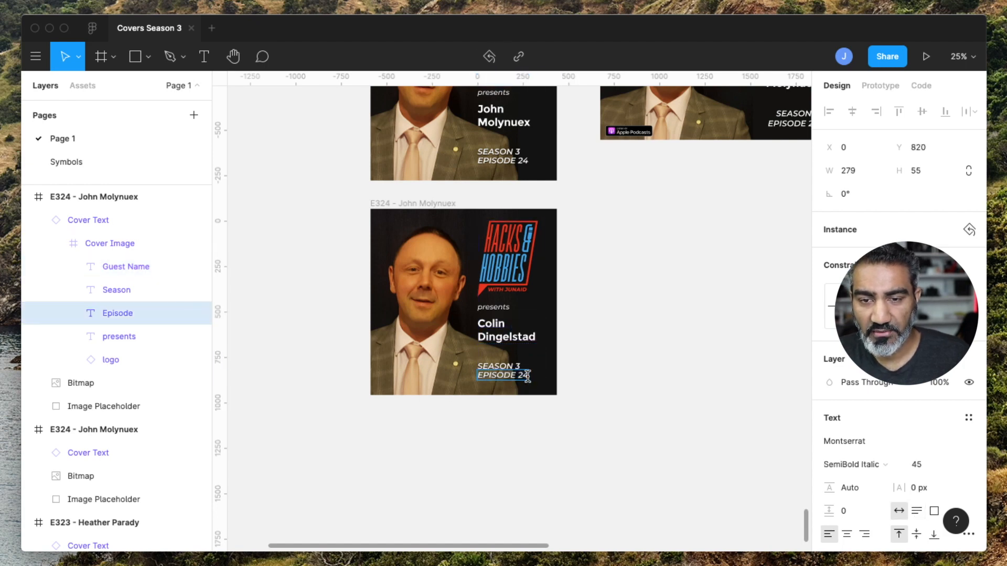
key(BackSpace)
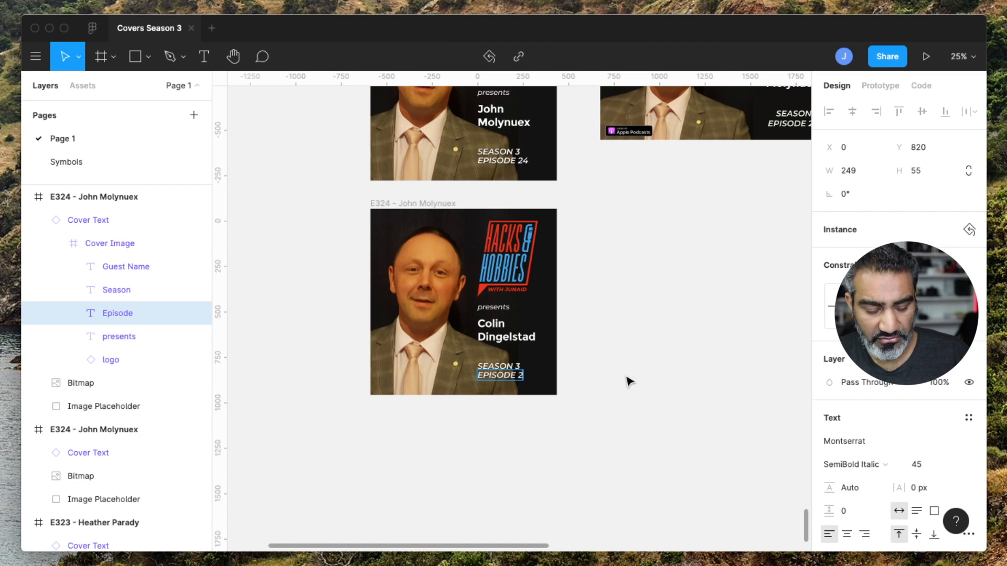
text(5)
key(Escape)
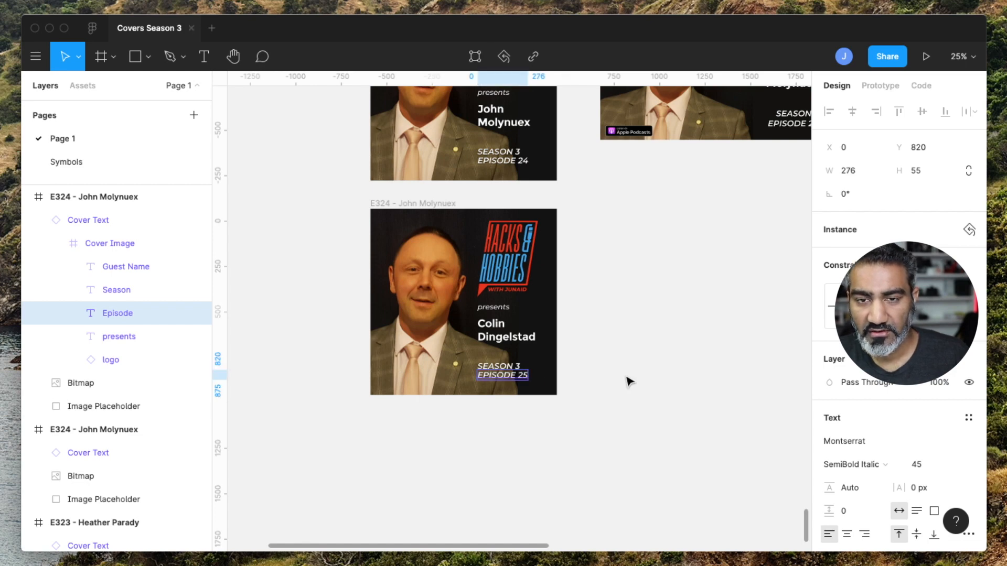
Rename the copied frame to E325 followed by the pasted guest name.
click(406, 203)
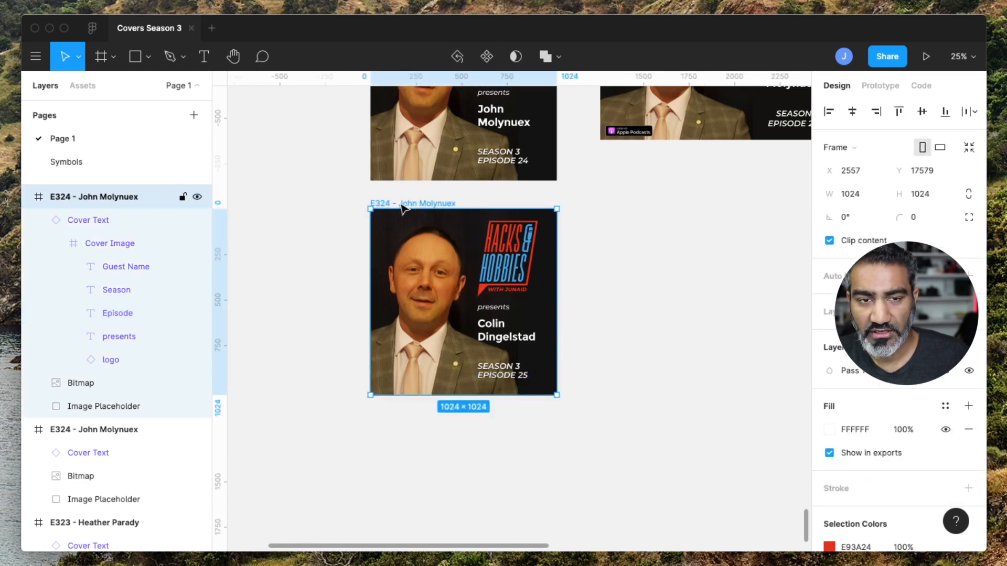
double_click(104, 199)
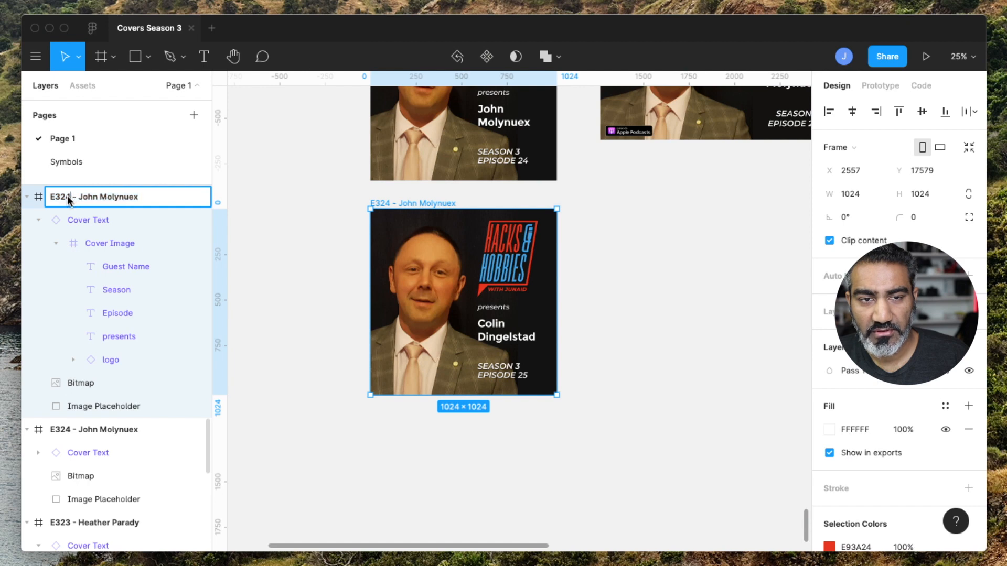
drag(65, 196, 207, 204)
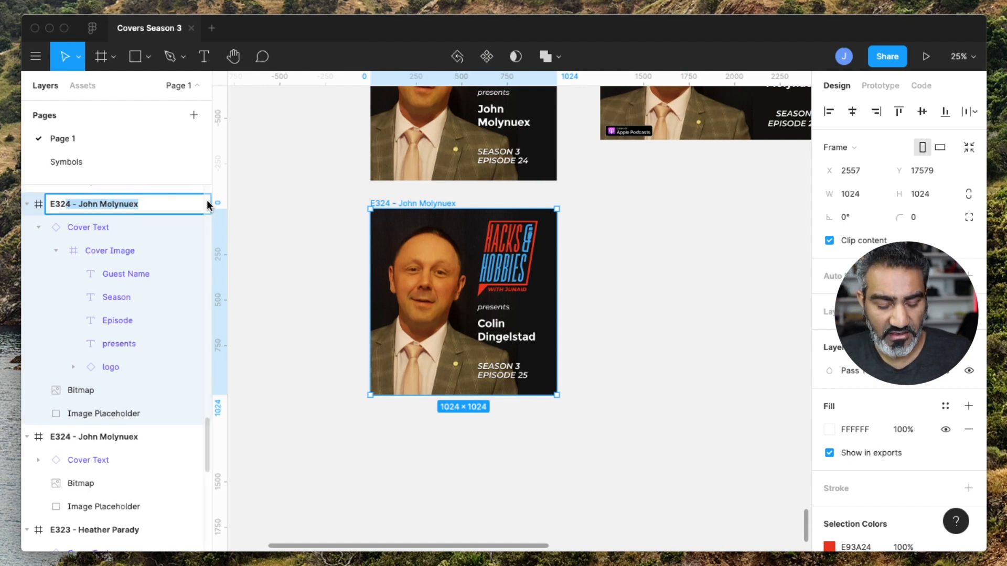
text(5 -)
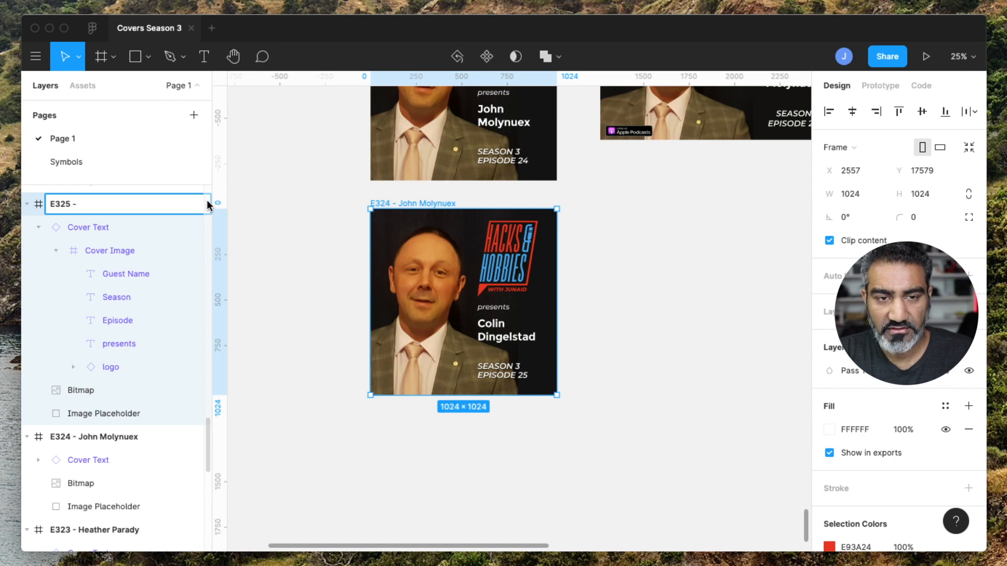
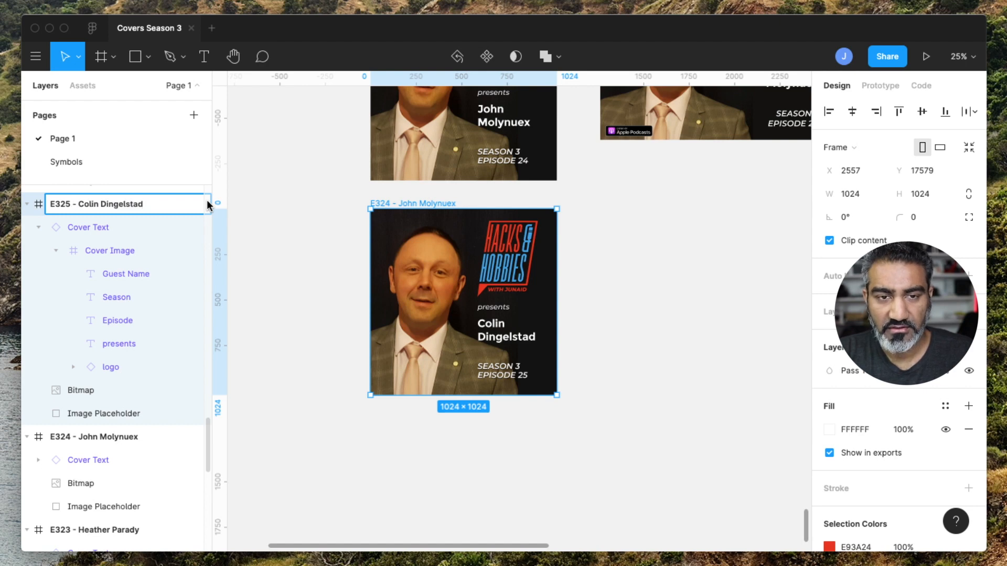
key(Return)
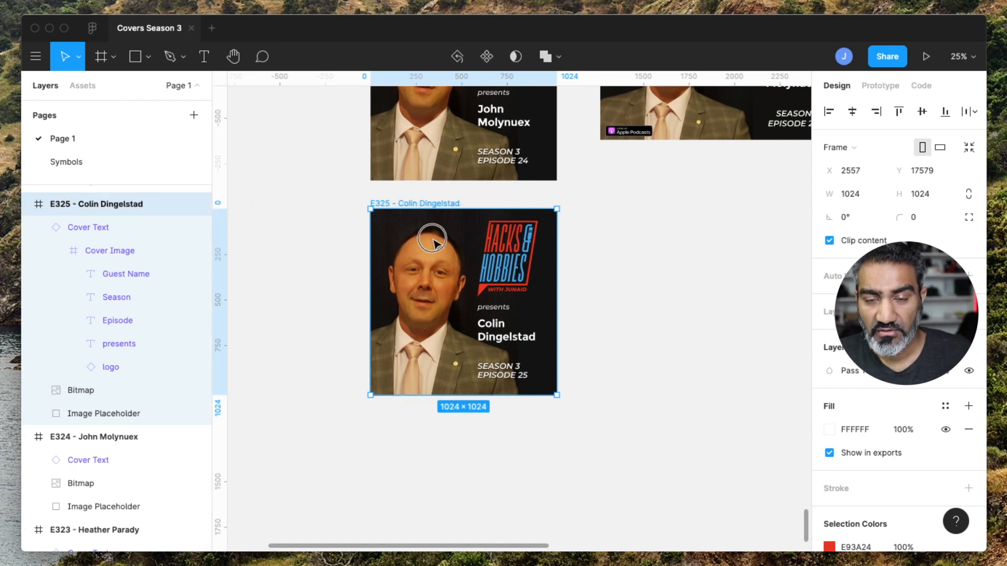
Place the new guest's photo from the Guest Photos folder onto the canvas beside the copied cover.
click(435, 241)
scroll(435, 244, left, 5)
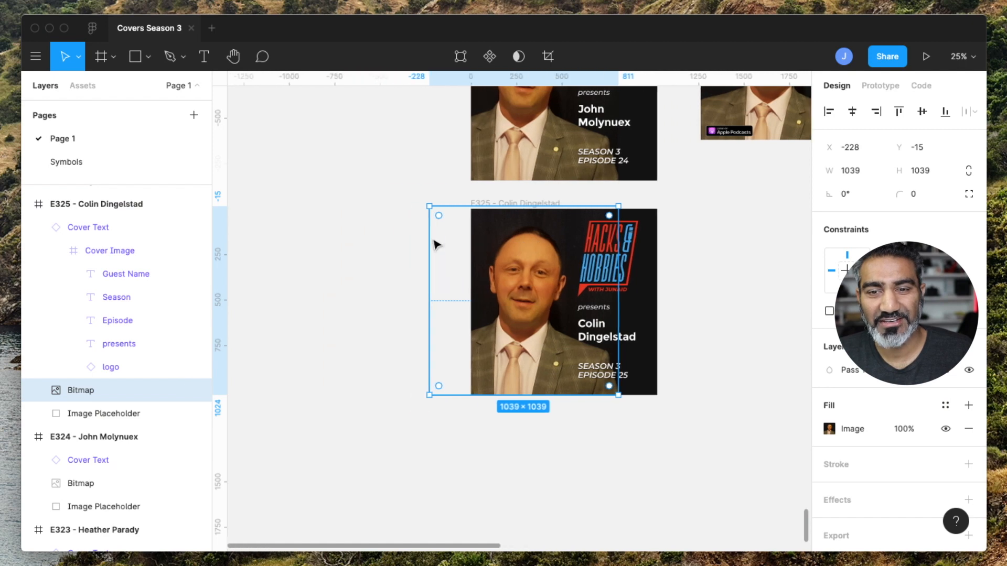
click(35, 59)
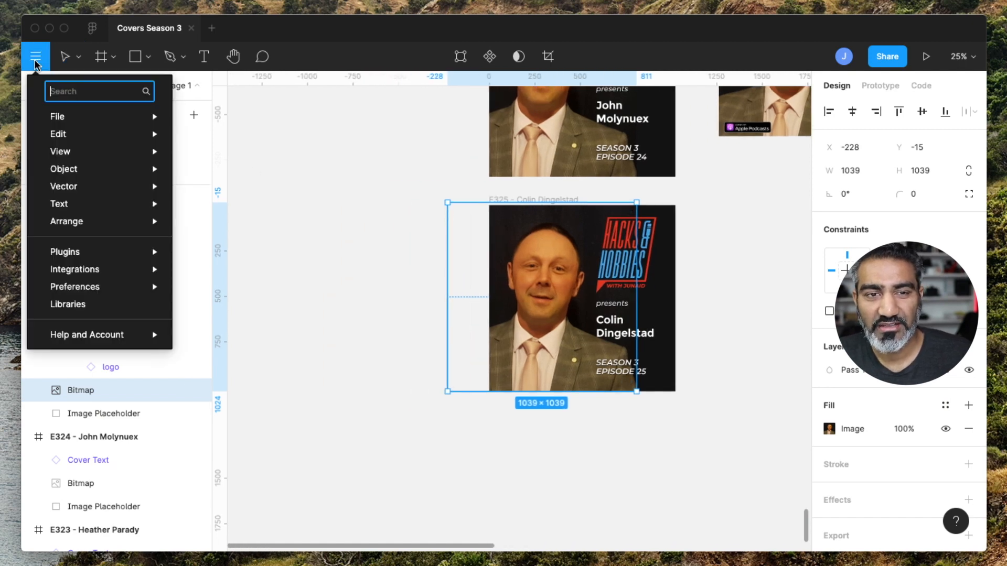
mouse_move(62, 117)
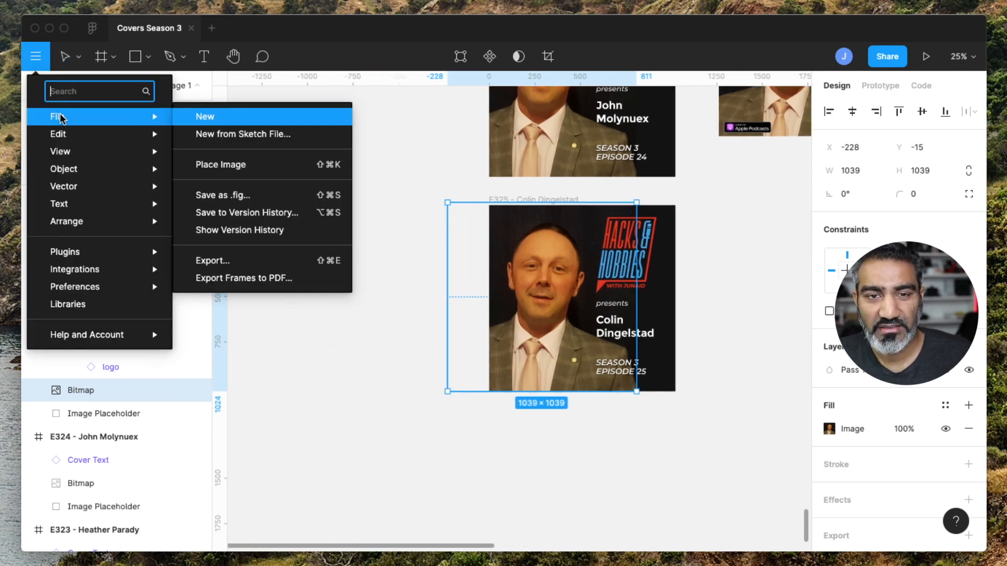
click(230, 165)
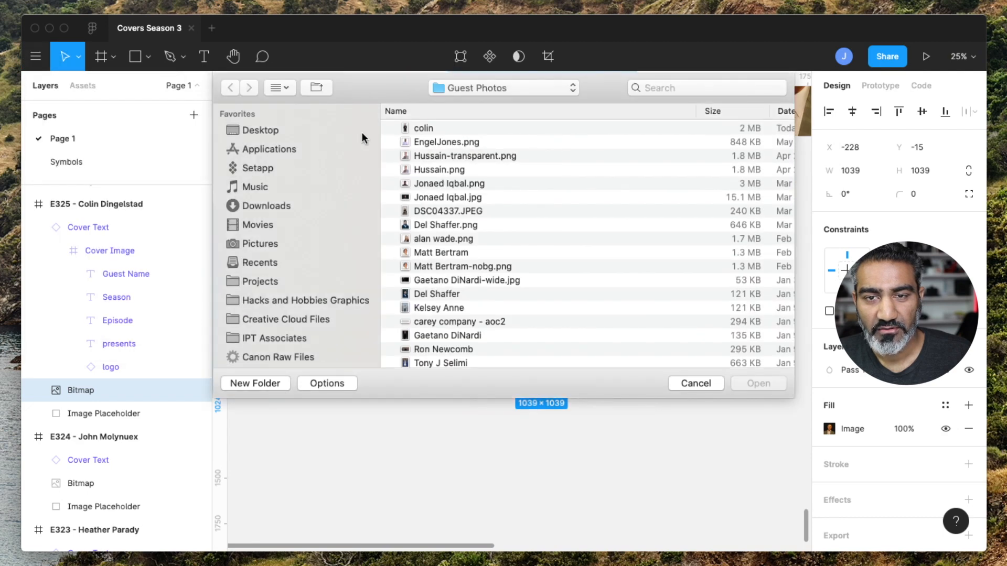
click(436, 127)
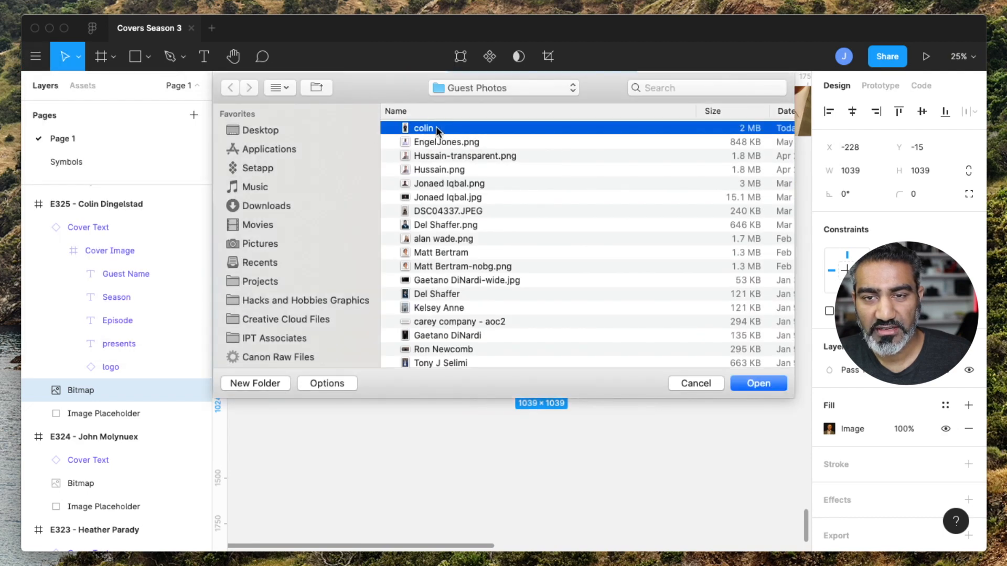
click(758, 384)
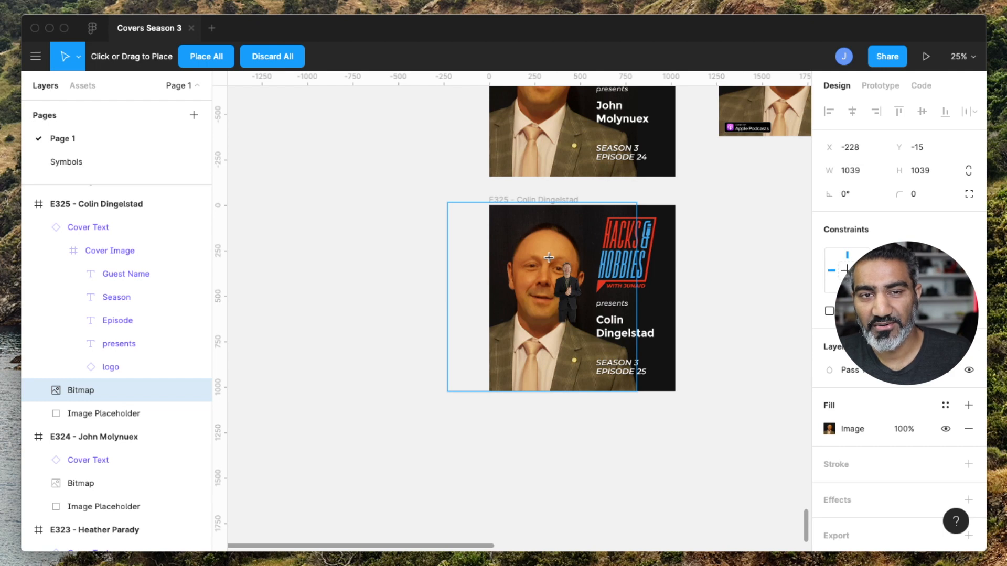
click(288, 184)
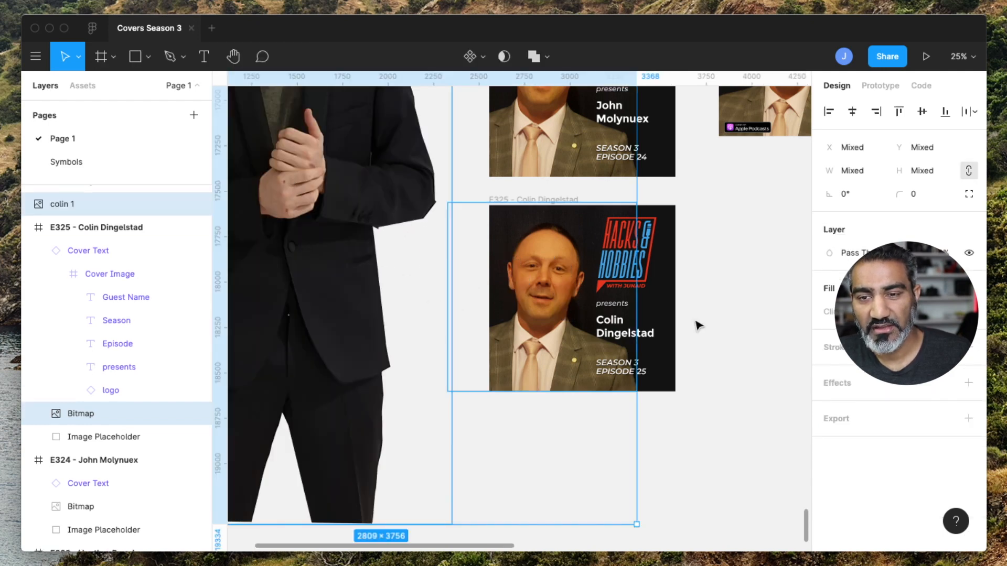
click(724, 321)
drag(316, 181, 357, 438)
drag(336, 282, 343, 348)
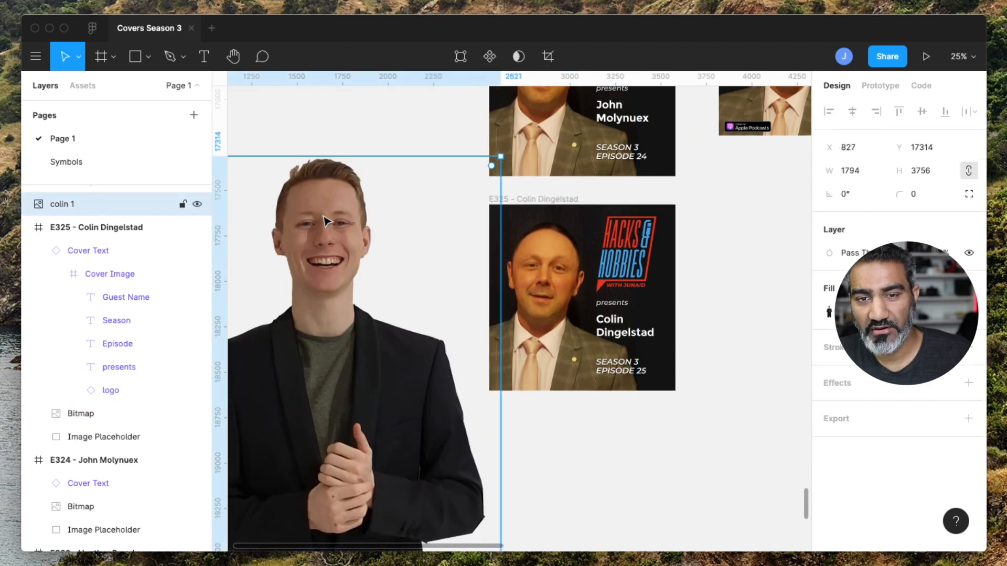
drag(358, 398, 299, 379)
Delete the old guest bitmap from the copied cover and move the new photo into that frame.
click(535, 273)
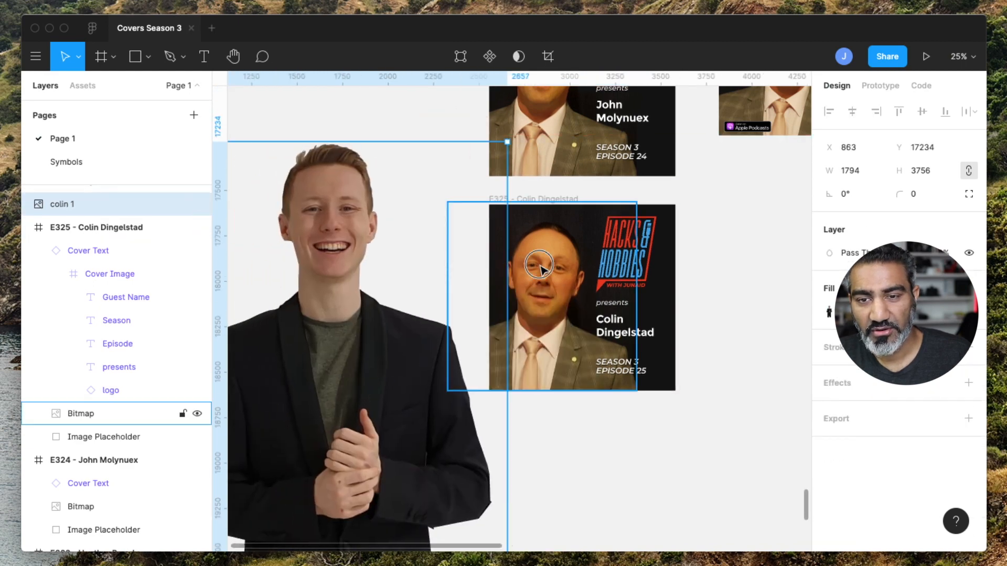
key(Delete)
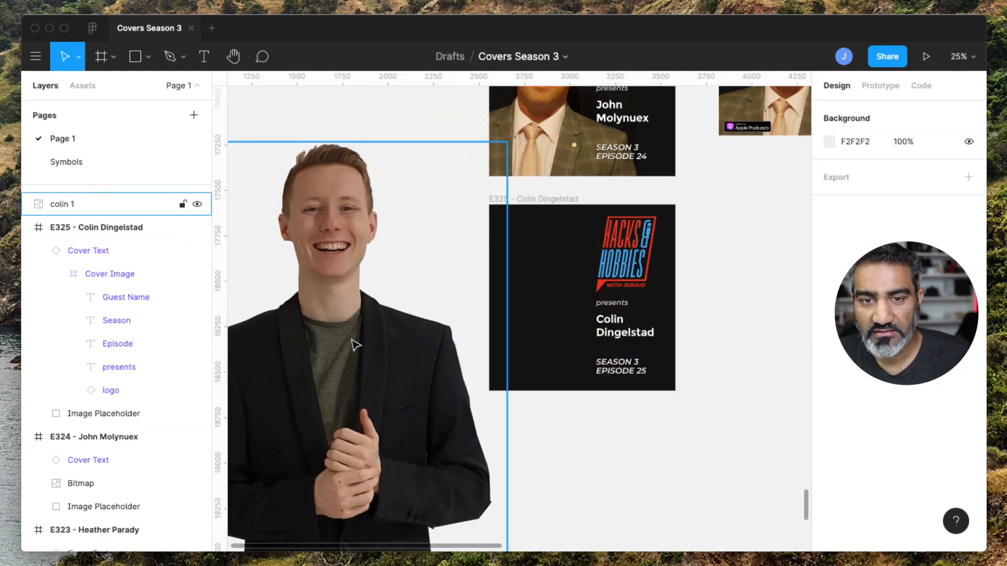
drag(352, 352, 603, 296)
drag(592, 246, 549, 361)
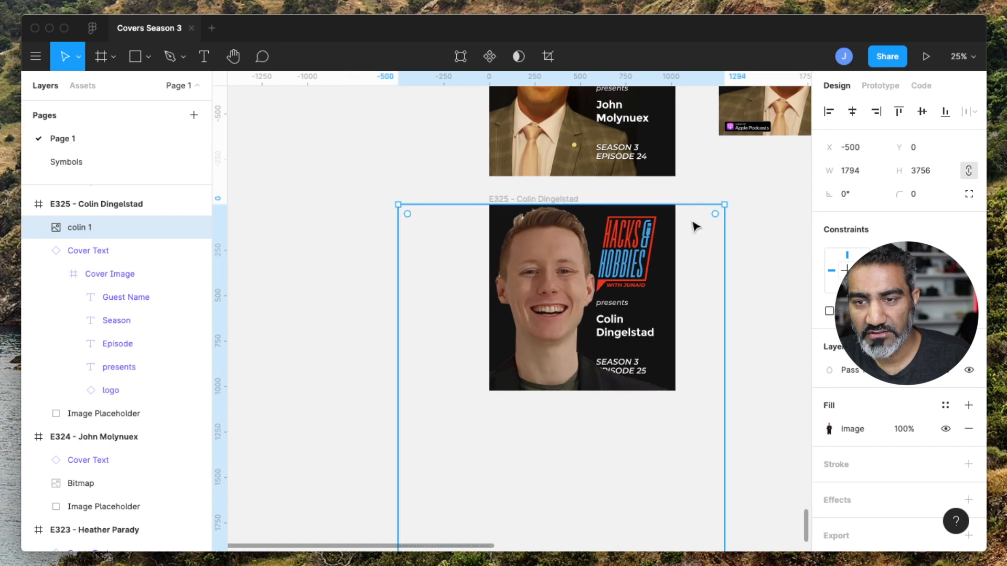
Scale the new photo down to about 1580 × 3307 and position the guest's face within the cover.
drag(724, 205, 698, 328)
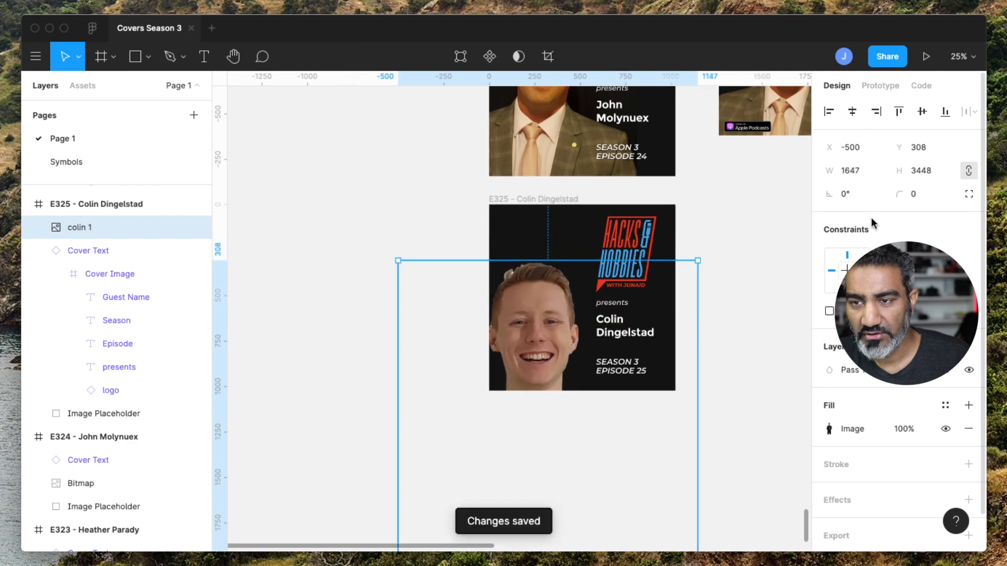
click(969, 172)
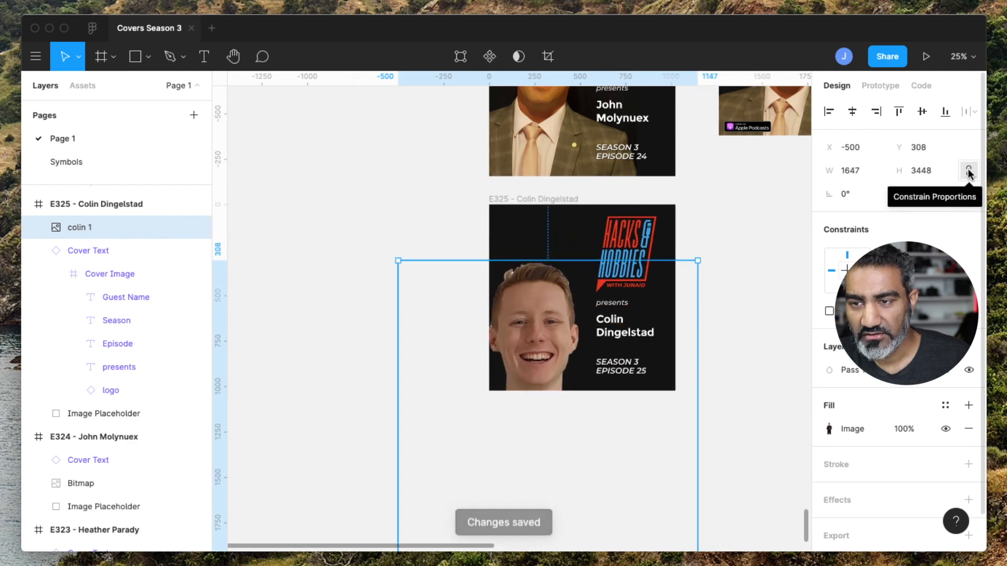
click(969, 171)
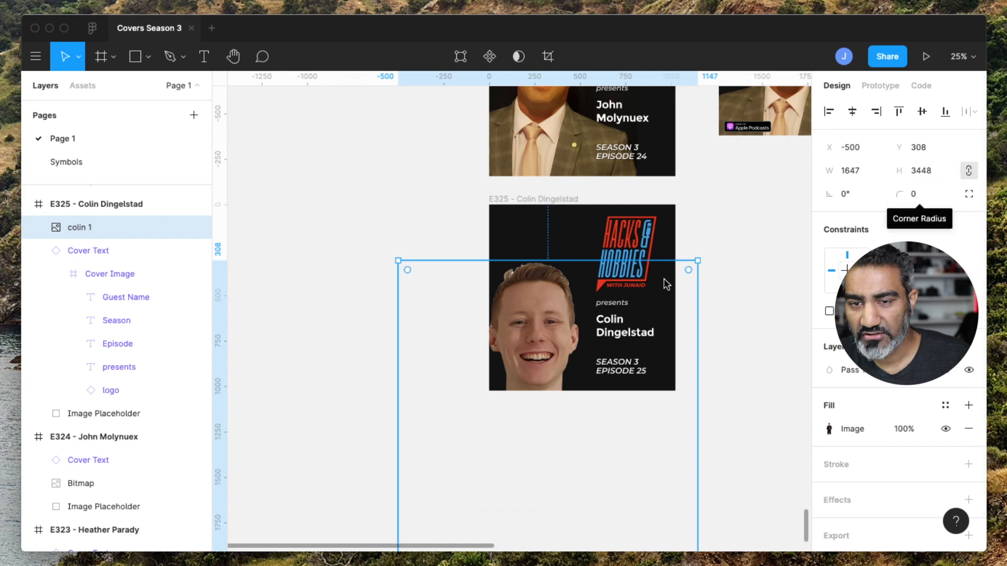
drag(538, 321, 546, 256)
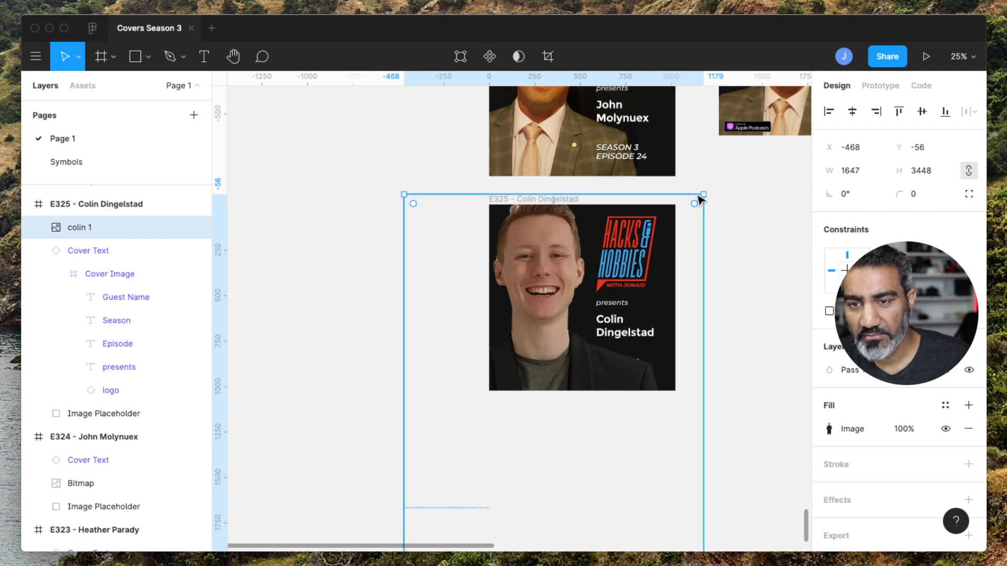
drag(704, 194, 679, 221)
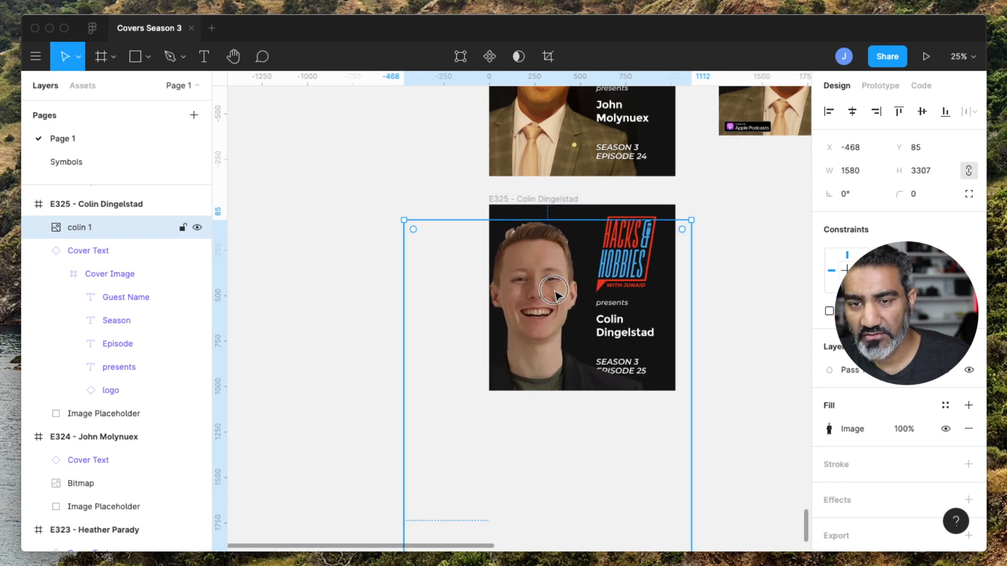
drag(554, 292, 563, 269)
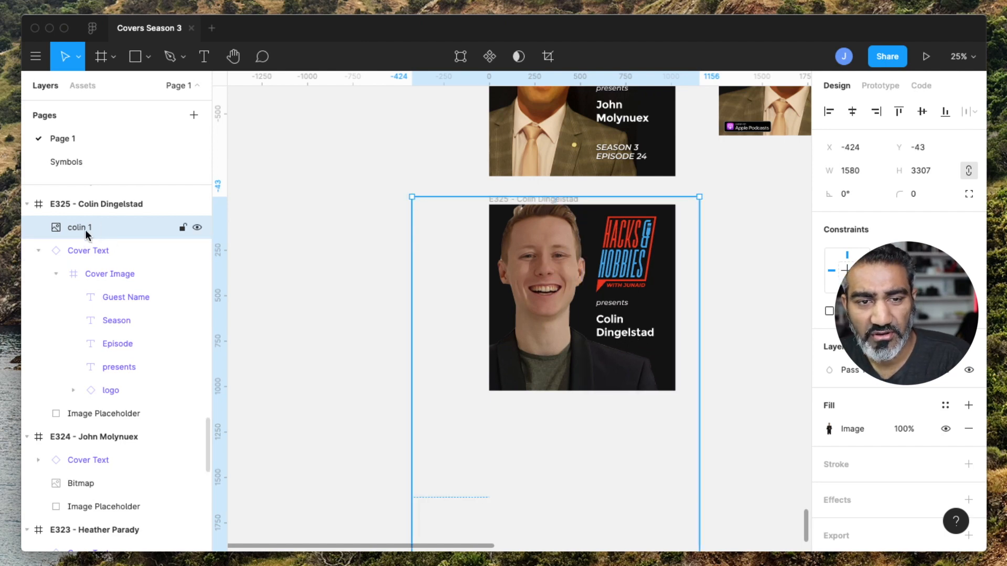
Reorder the photo layer so it sits below the Cover Text layer in the copied frame.
click(37, 251)
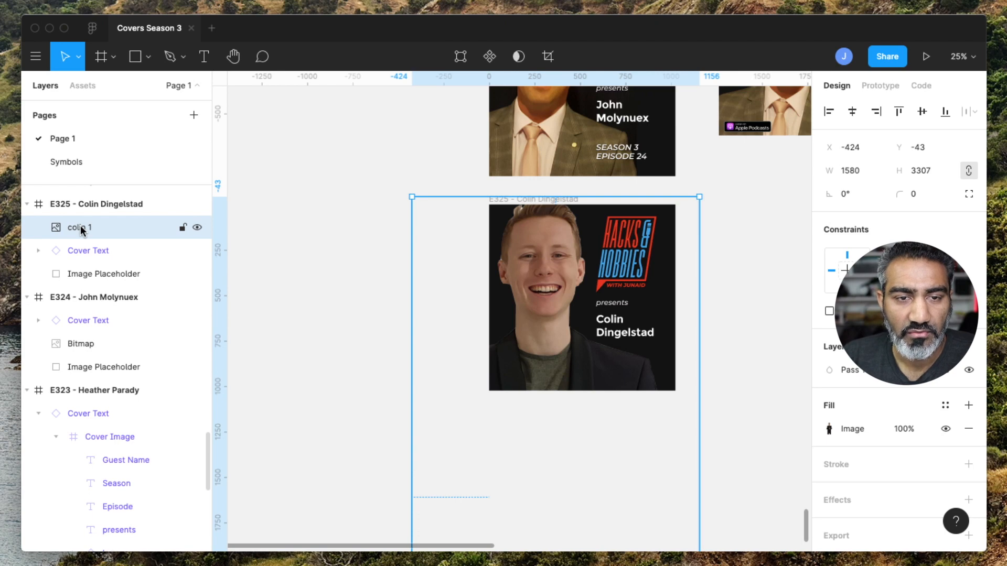
drag(80, 225, 79, 257)
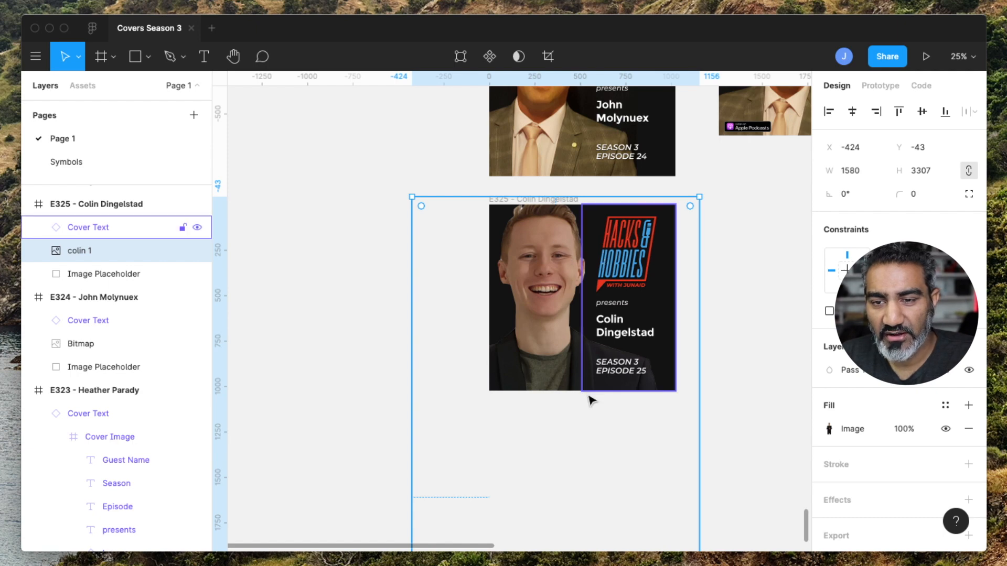
click(711, 378)
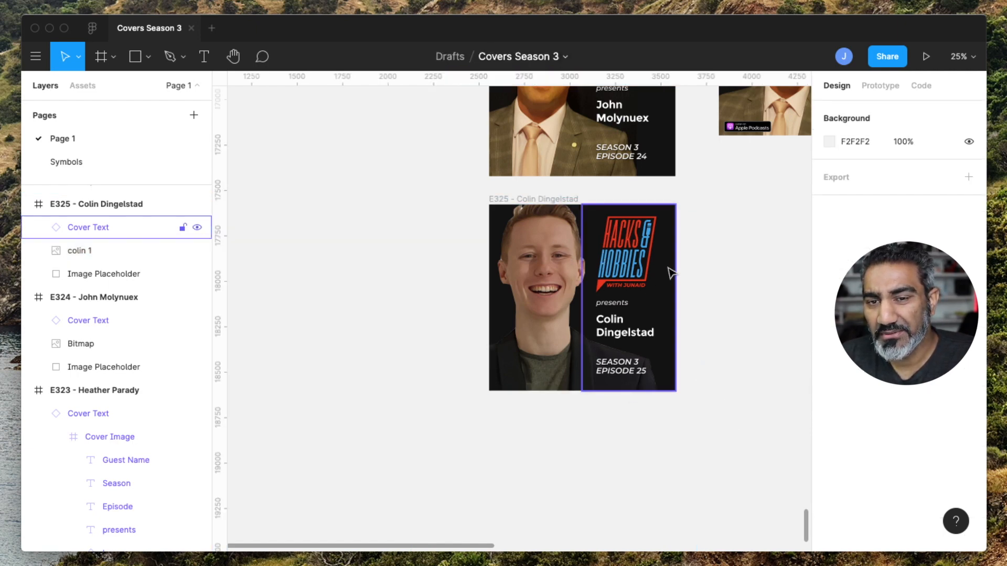
Change the Image Placeholder fill in the E325 frame to a linear gradient and move its start handle onto the guest's head.
click(100, 275)
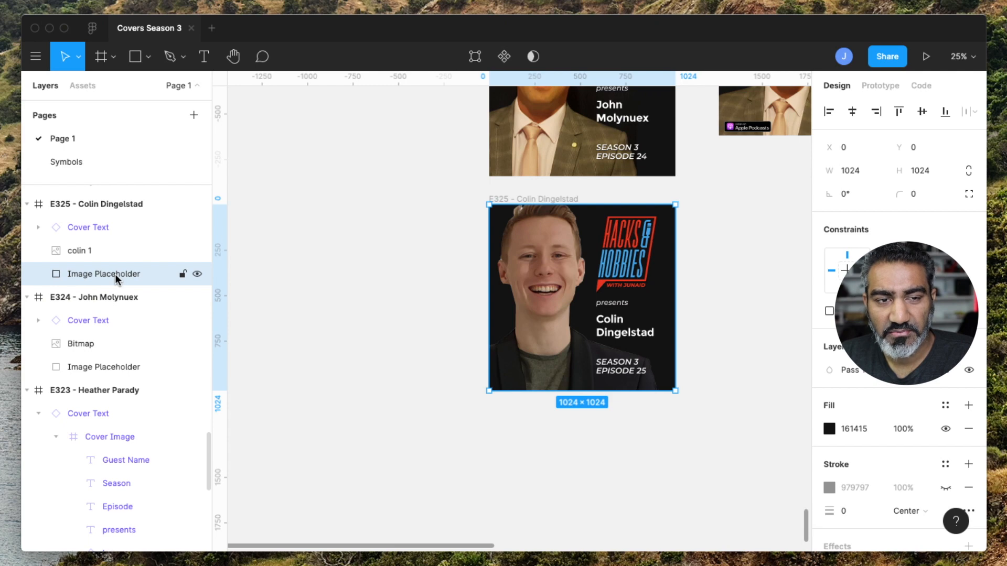
click(829, 430)
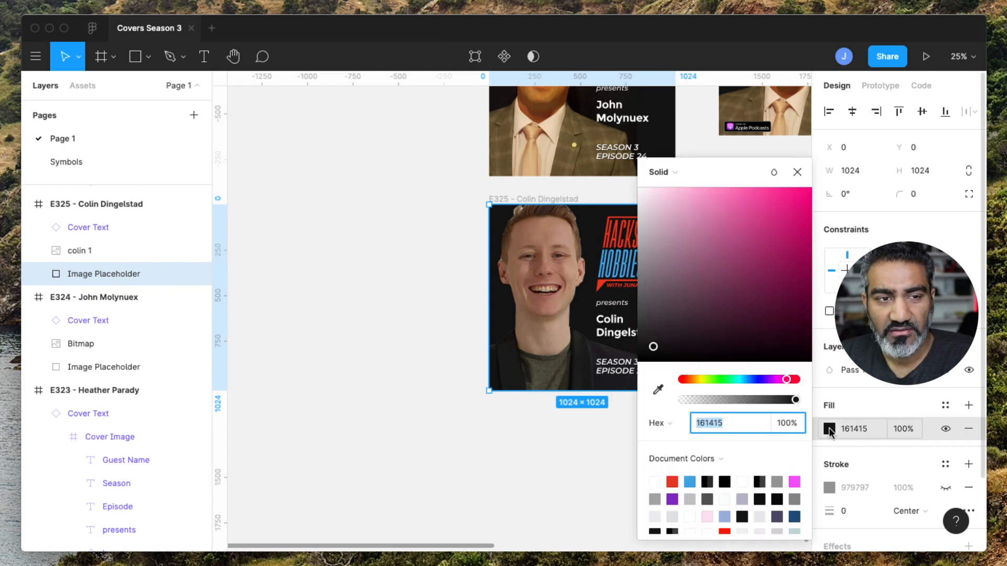
click(704, 173)
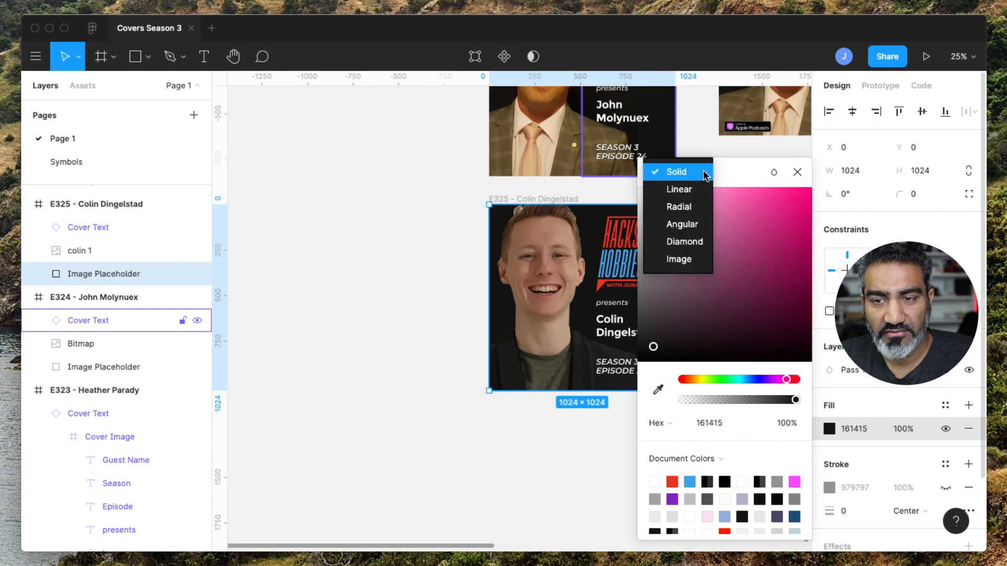
click(683, 191)
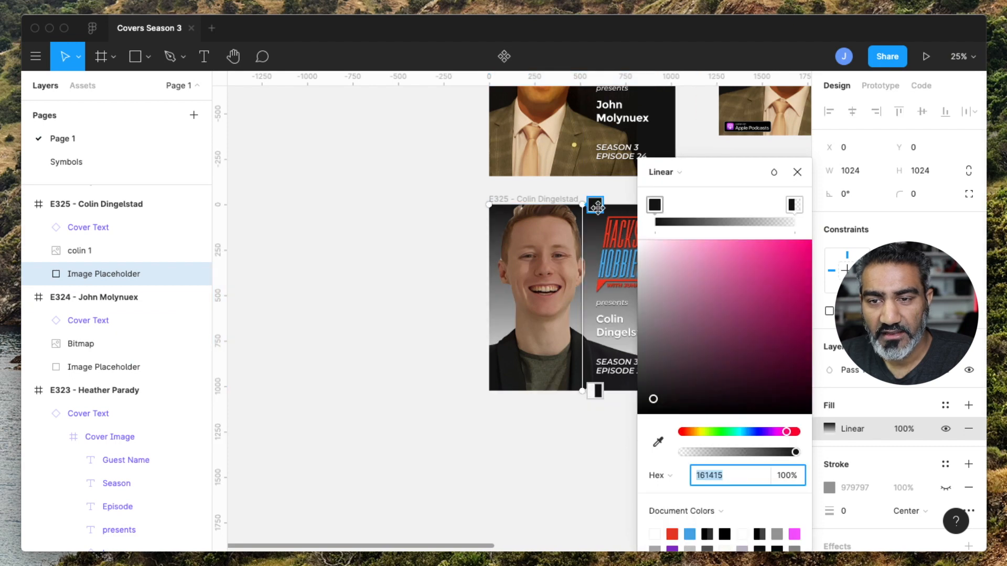
drag(597, 207, 539, 208)
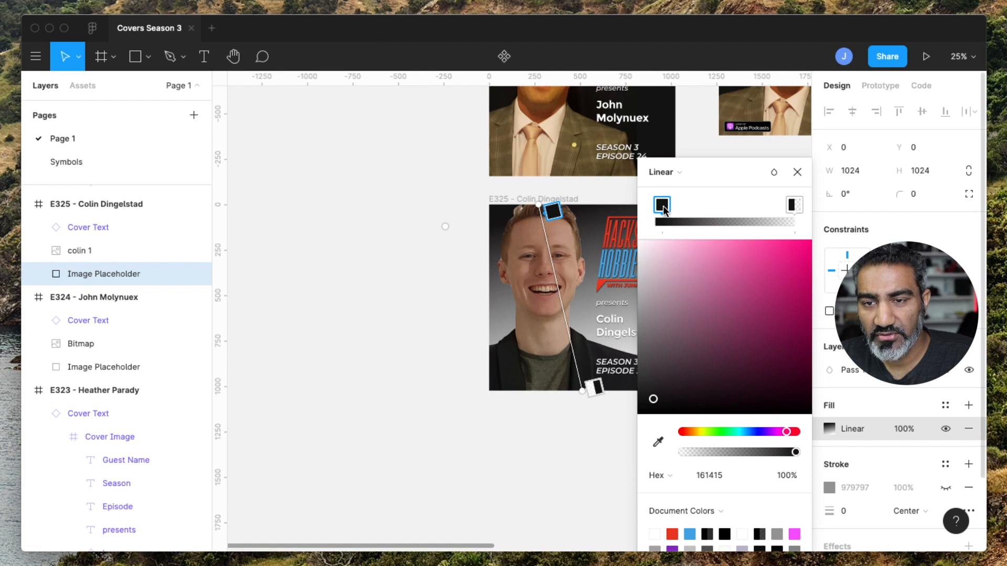
Sample the gradient's start colour from the photo's light background and its end colour from the guest's shirt.
click(658, 443)
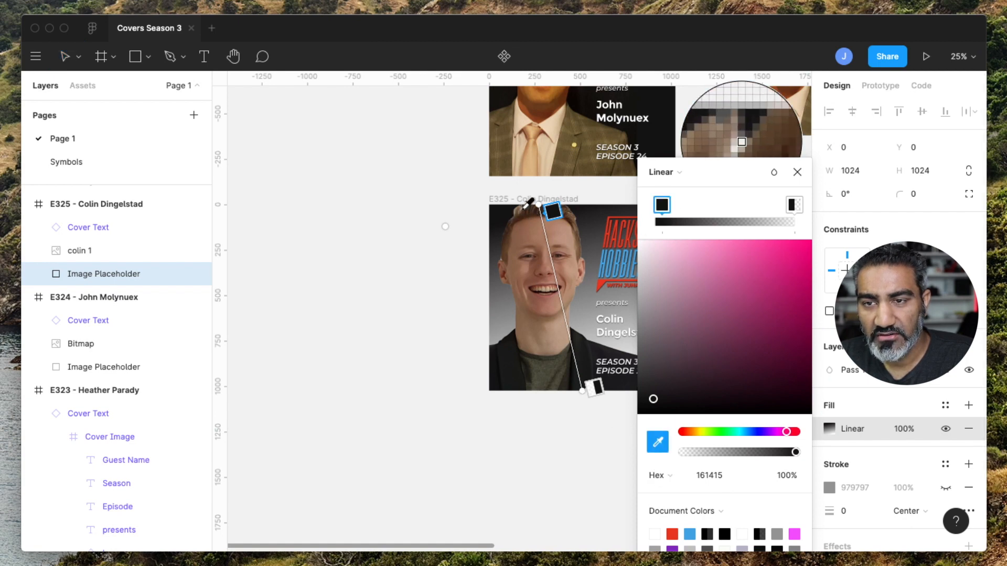
click(510, 220)
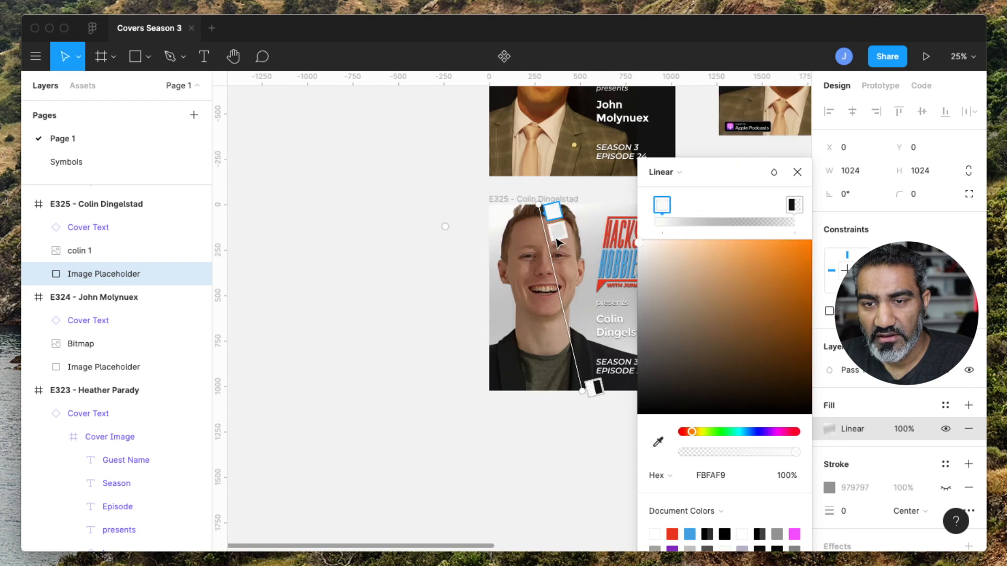
click(596, 387)
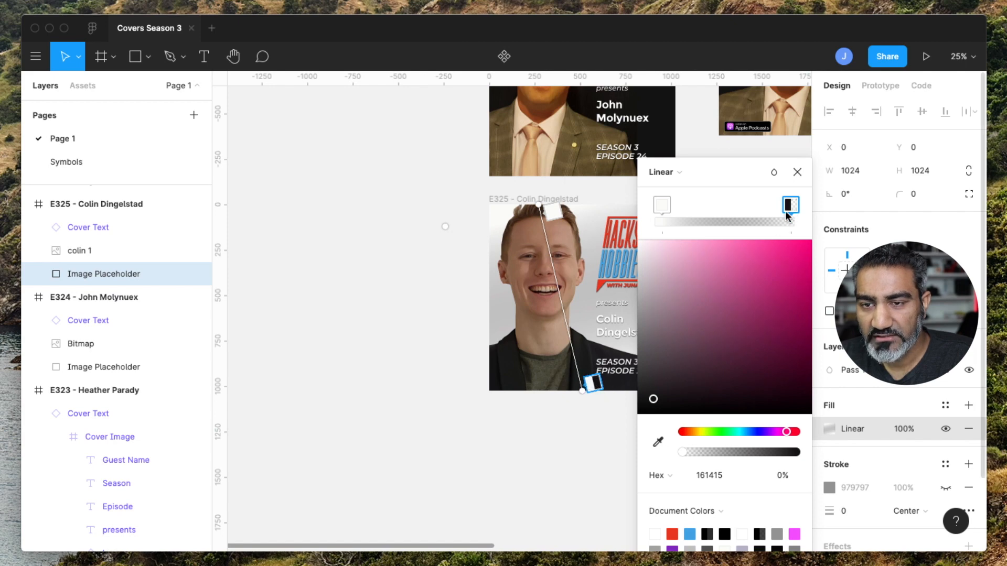
click(658, 442)
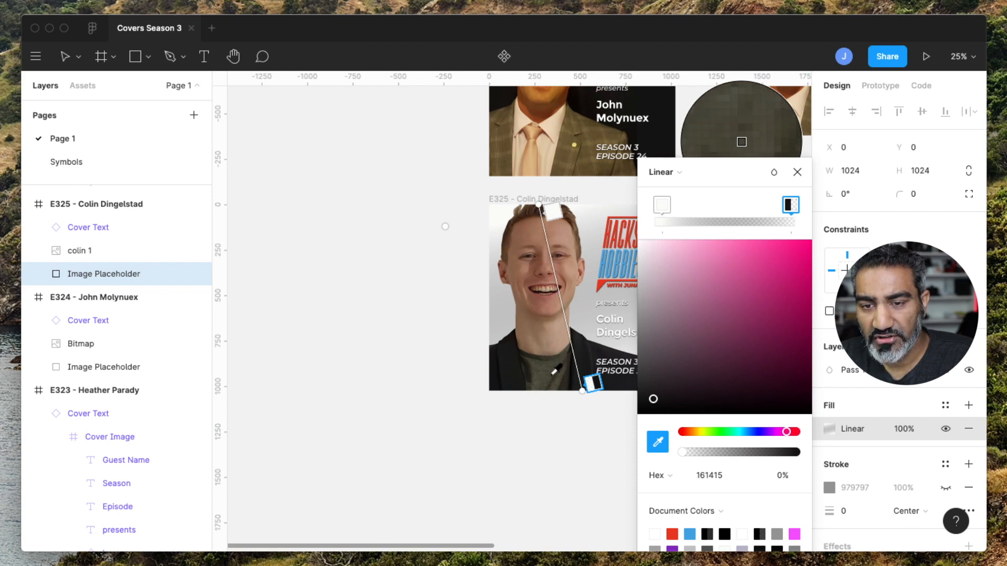
click(554, 371)
Adjust the gradient's end handle position near the cover's bottom edge and close the fill picker.
scroll(555, 375, right, 3)
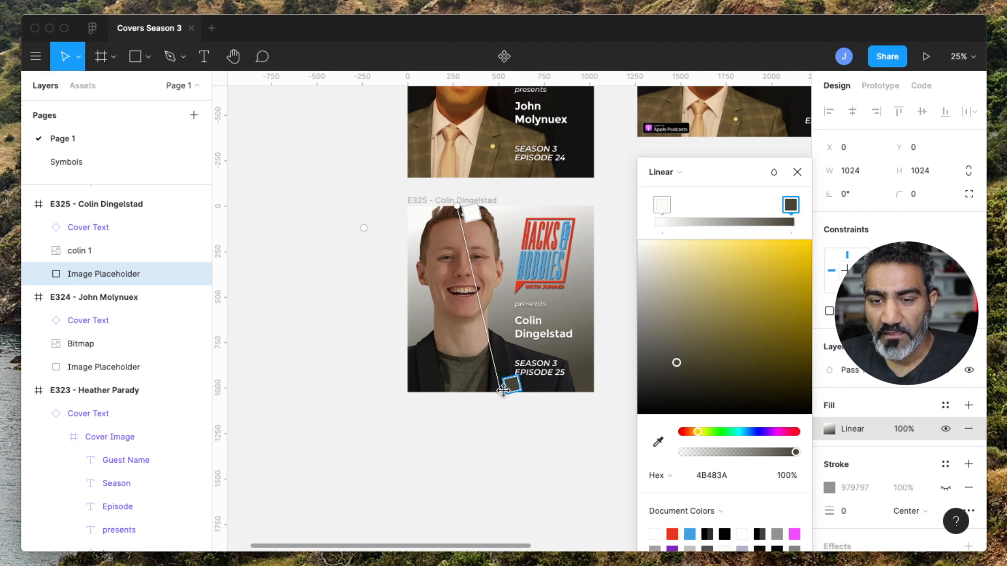
drag(505, 391, 534, 389)
scroll(541, 417, left, 1)
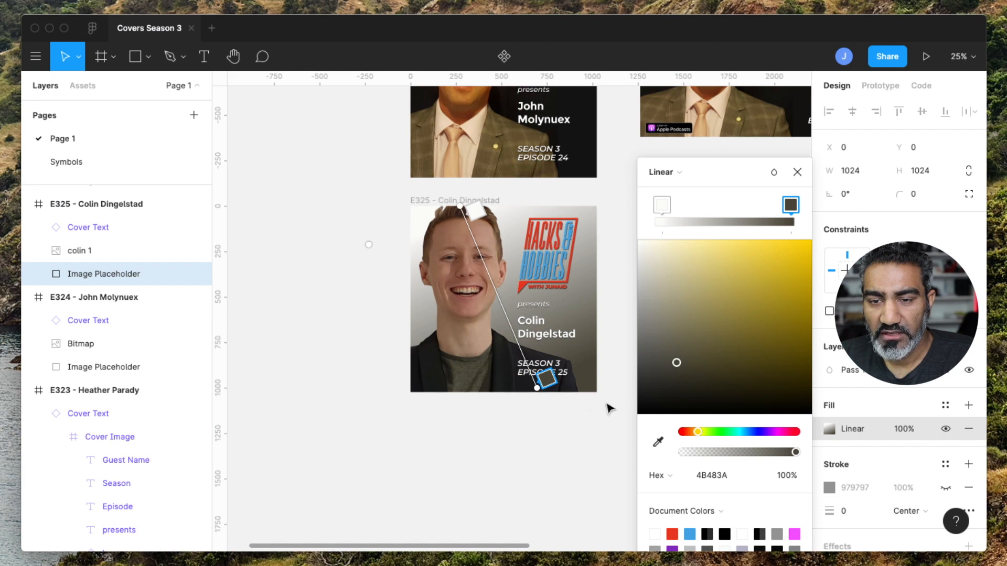
click(796, 174)
click(656, 284)
scroll(662, 294, up, 2)
scroll(662, 299, up, 1)
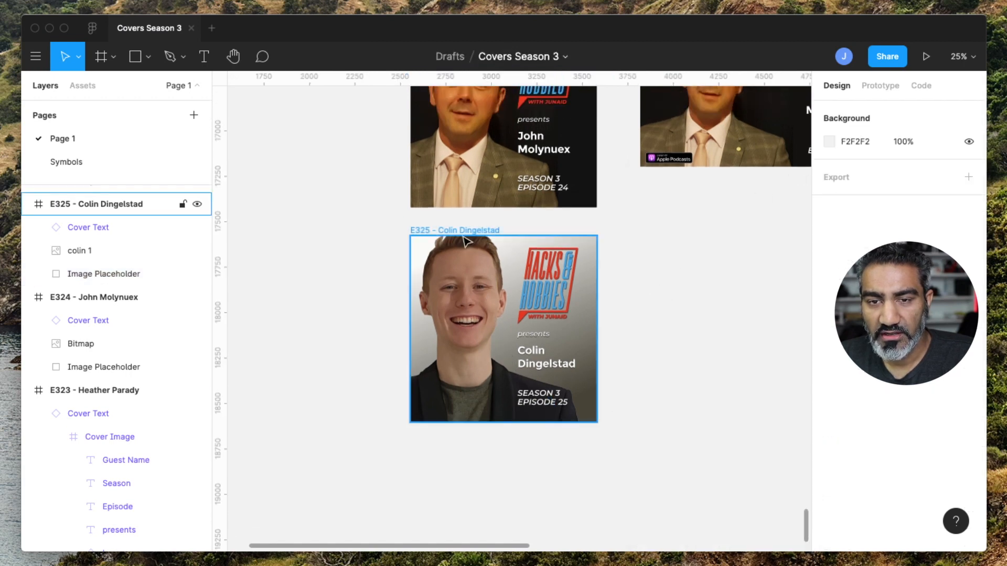
click(454, 237)
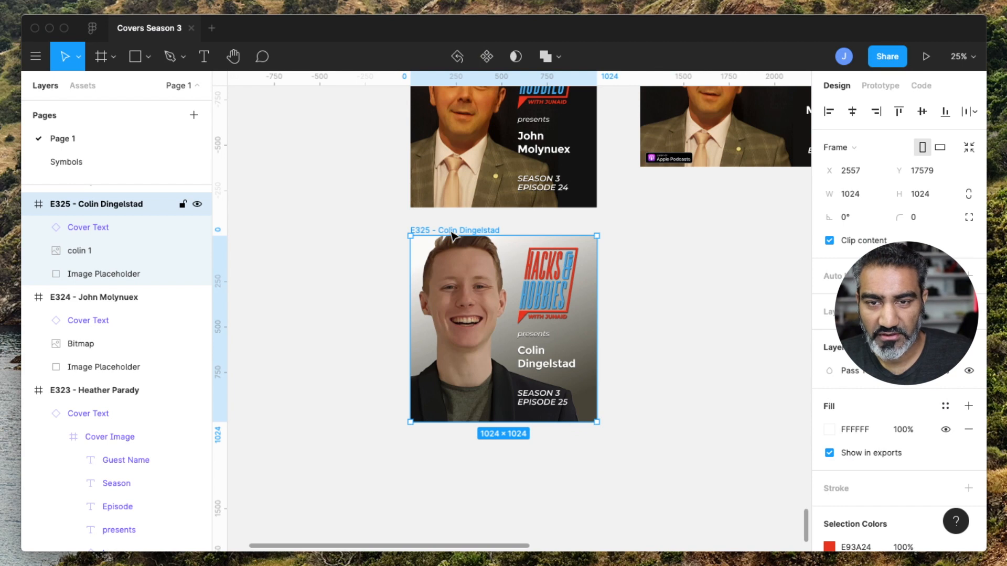
scroll(455, 236, up, 4)
scroll(455, 237, right, 3)
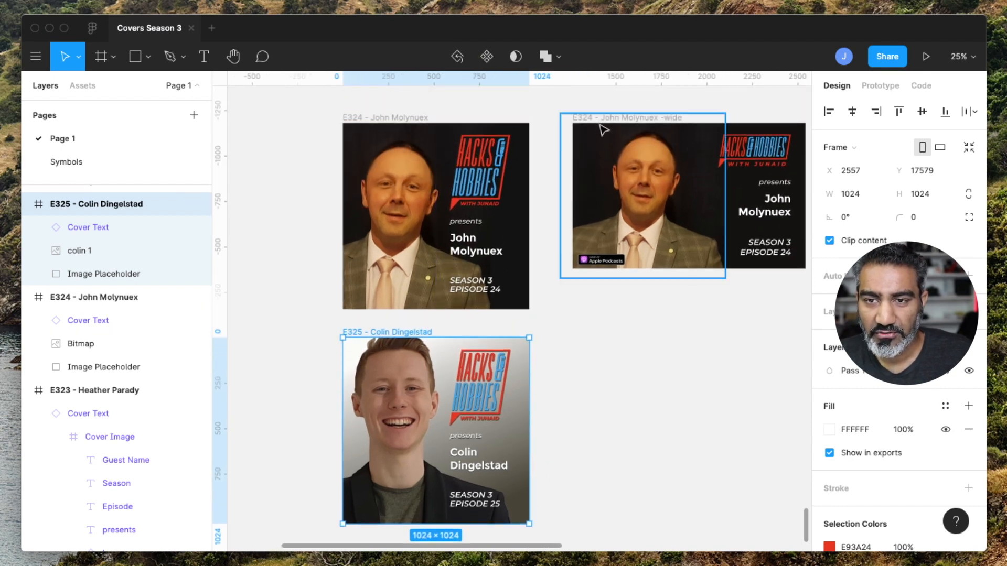
key(alt)
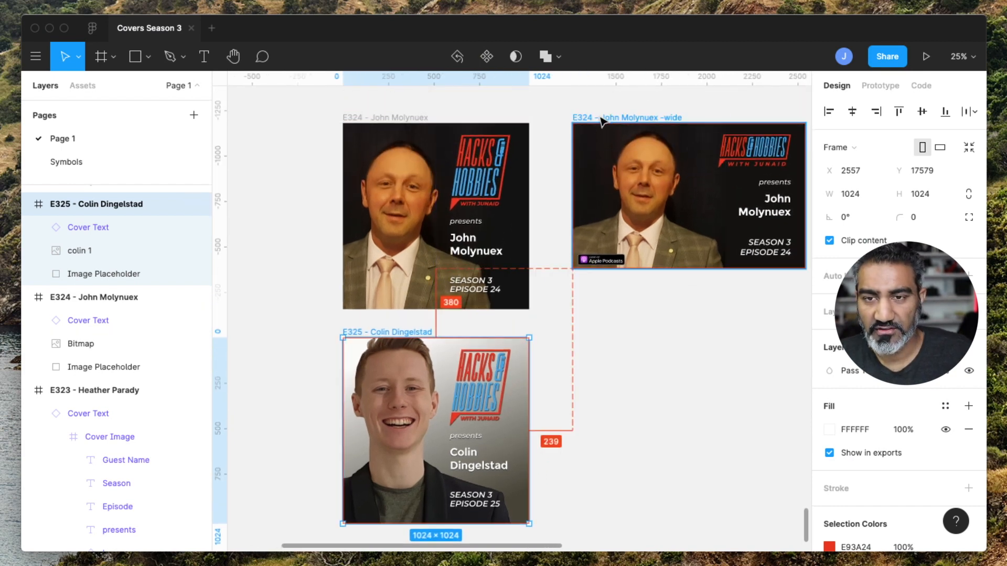
drag(605, 122, 596, 333)
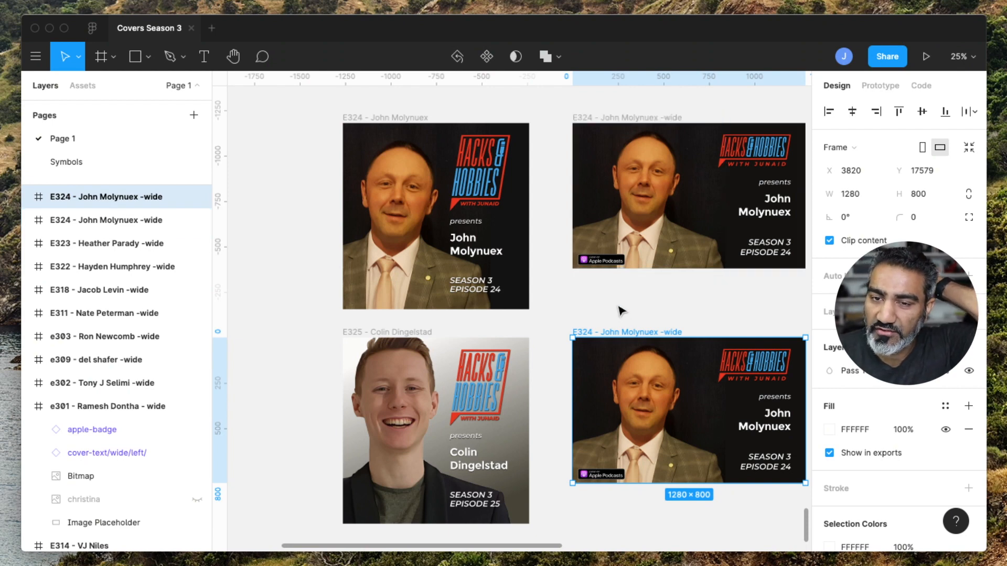
click(366, 334)
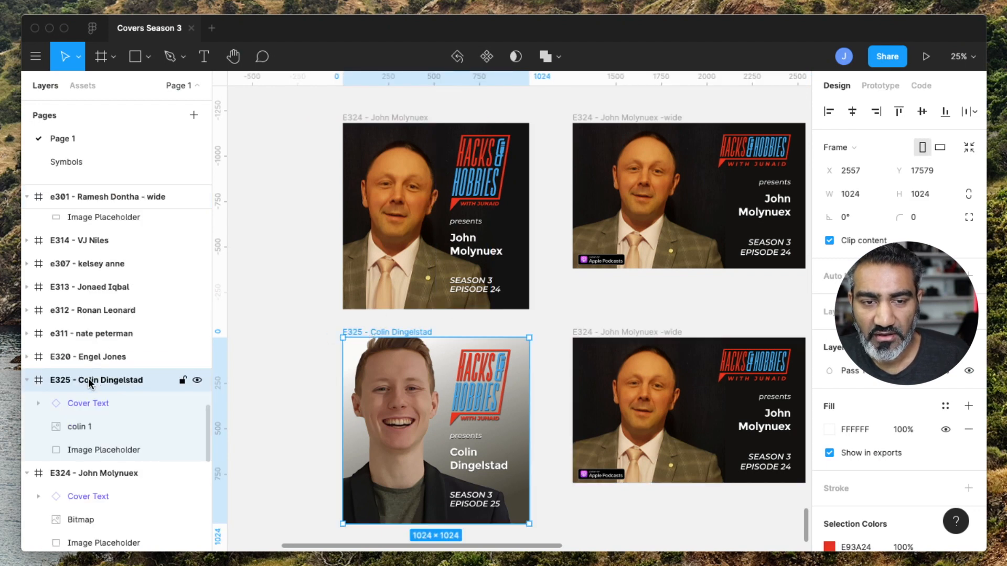
double_click(124, 382)
key(super+c)
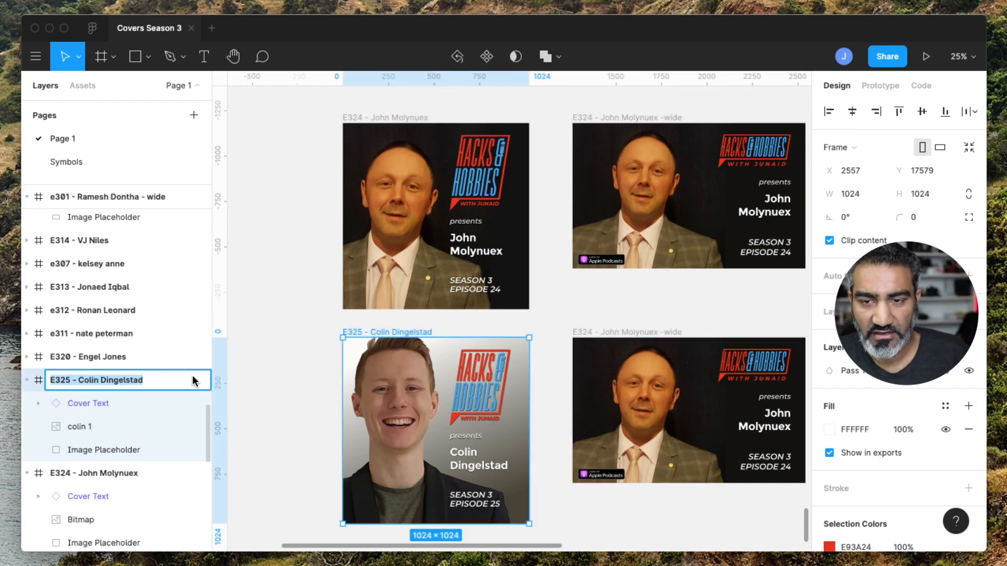
click(624, 332)
double_click(109, 196)
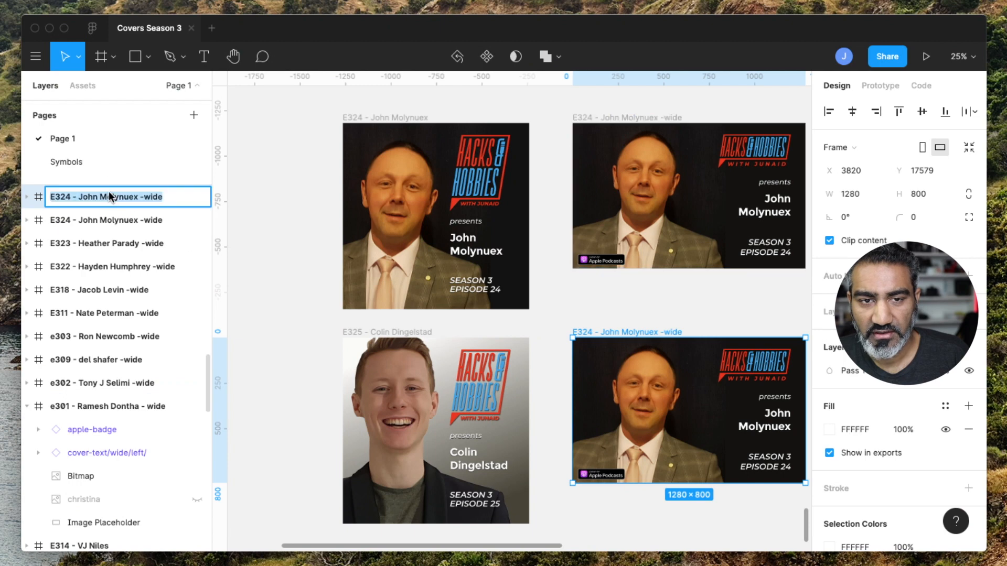
key(super+v)
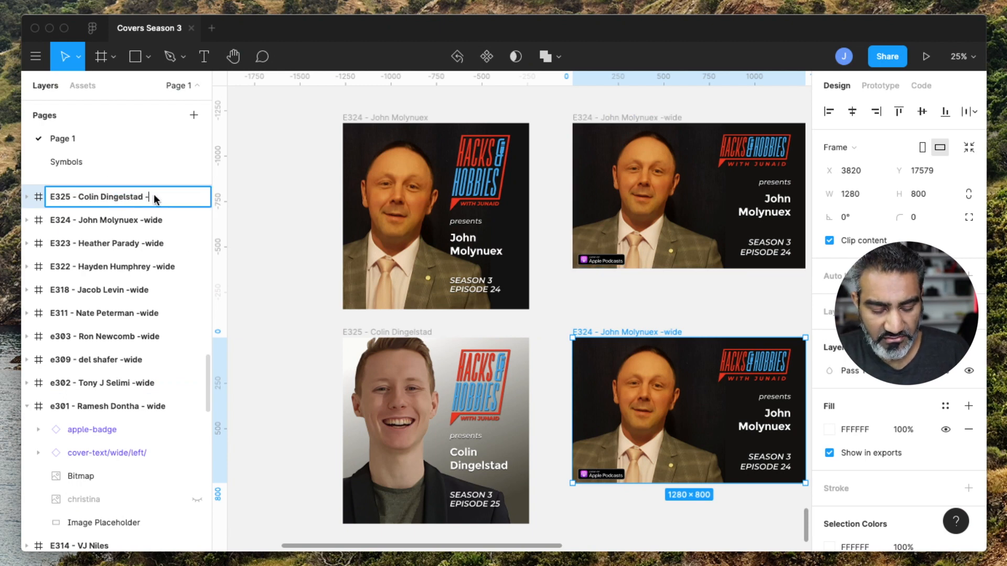
text(-wide)
key(Return)
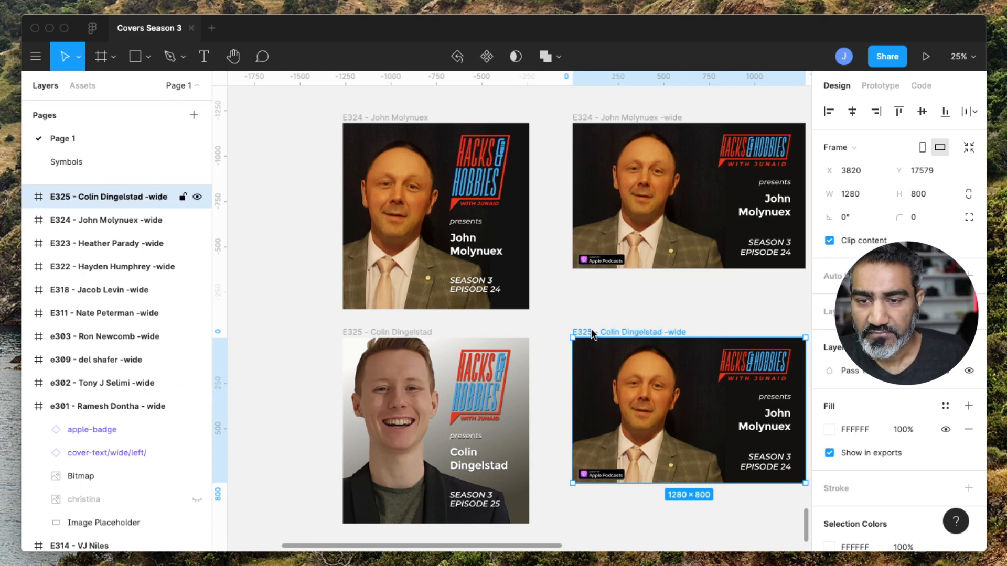
Delete the old guest bitmap from the wide frame and copy the new guest photo into it.
click(676, 396)
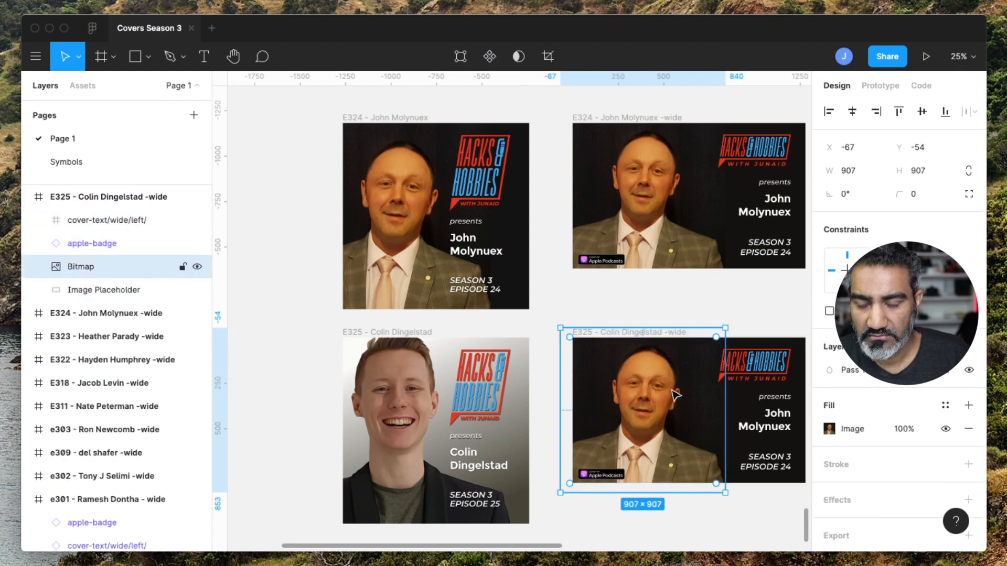
key(Delete)
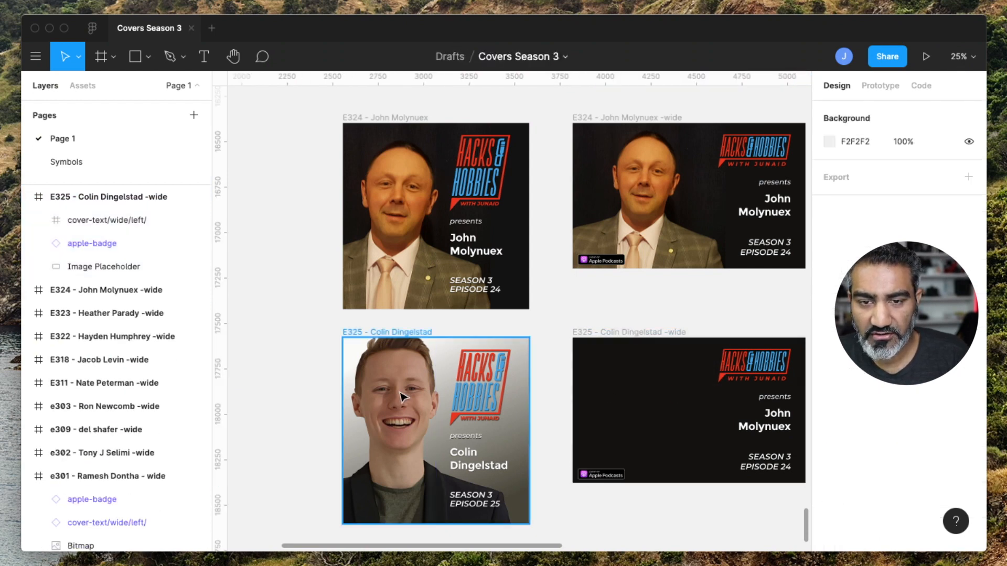
click(401, 397)
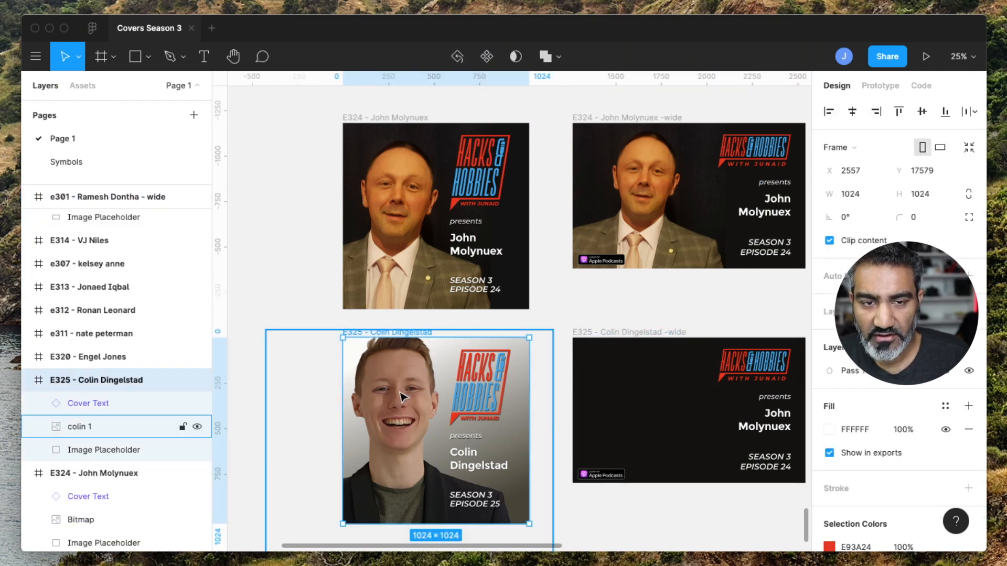
click(77, 426)
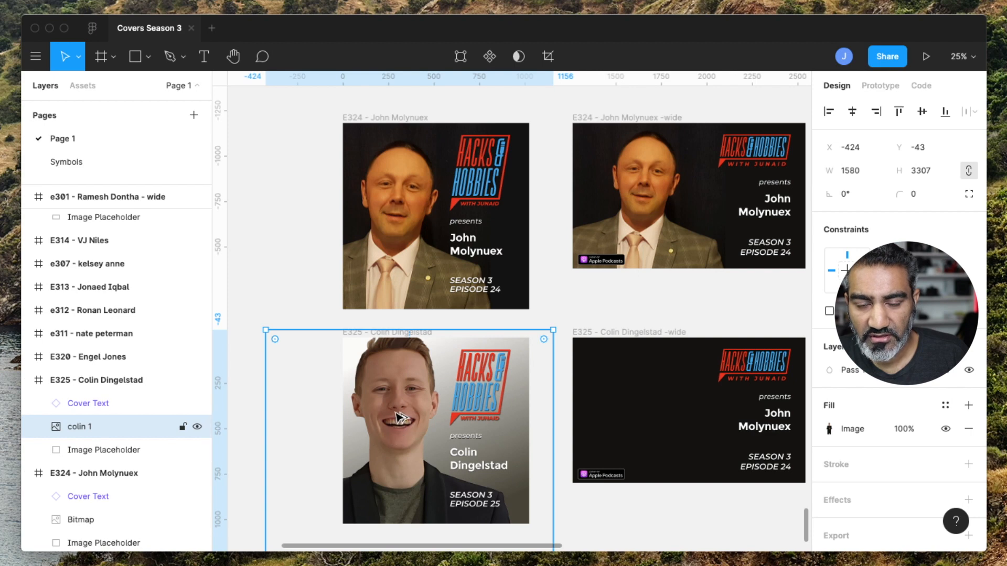
drag(397, 412, 650, 417)
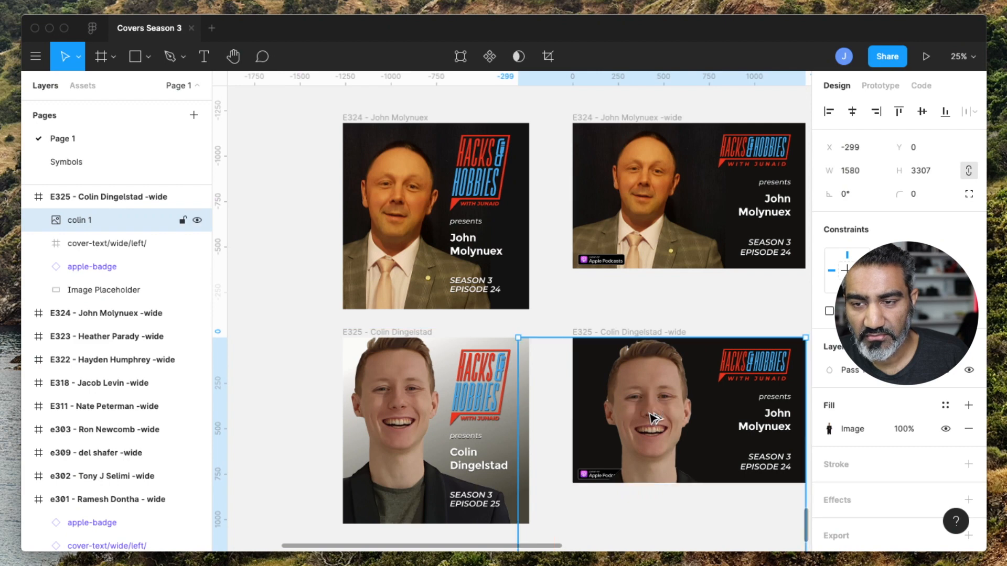
Scale the photo in the wide frame to about 1178 × 2466, position the guest's face, and move its layer below the badge.
scroll(651, 416, right, 2)
scroll(651, 416, down, 1)
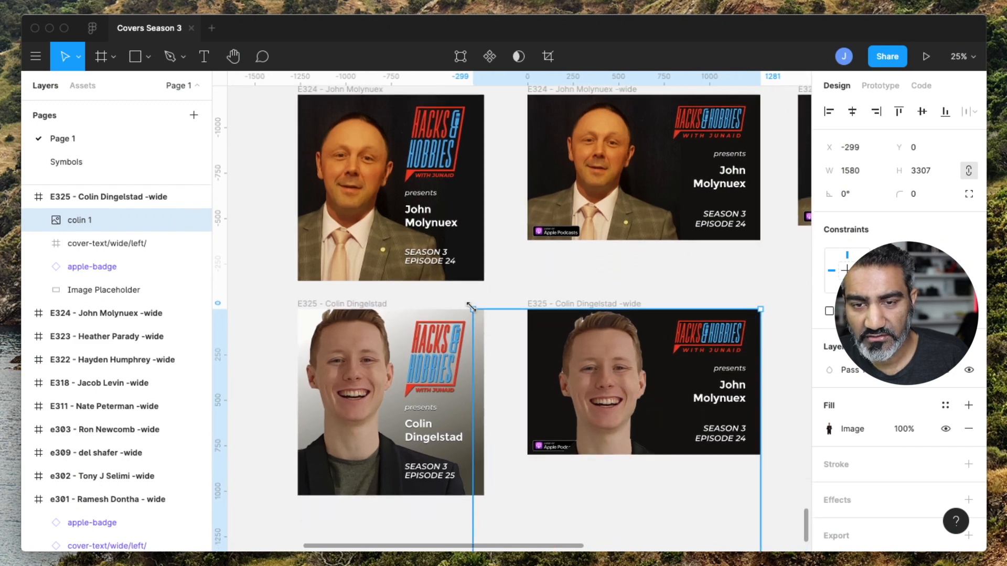
drag(472, 310, 595, 366)
drag(624, 381, 621, 338)
drag(736, 317, 714, 354)
drag(604, 401, 620, 347)
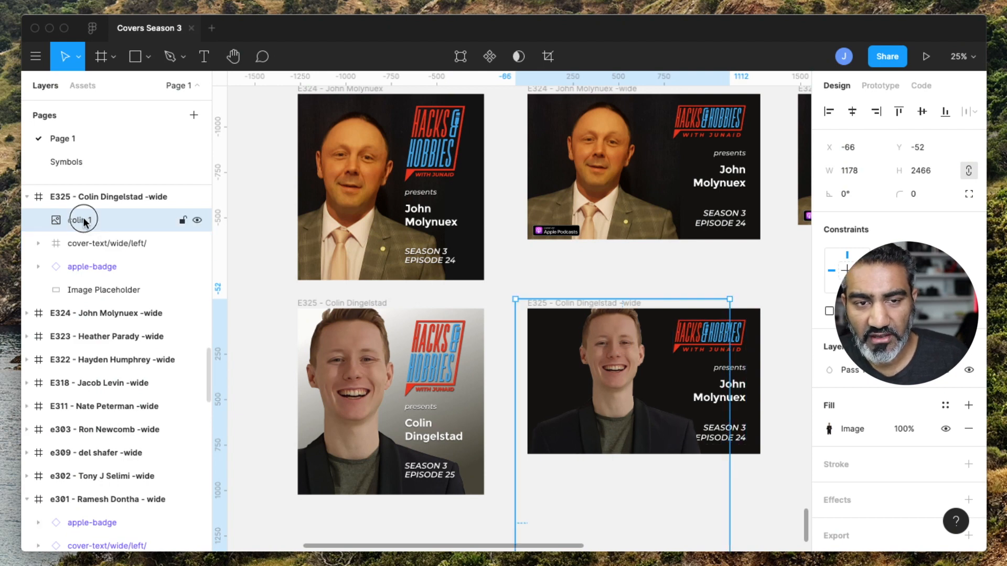
drag(79, 218, 81, 277)
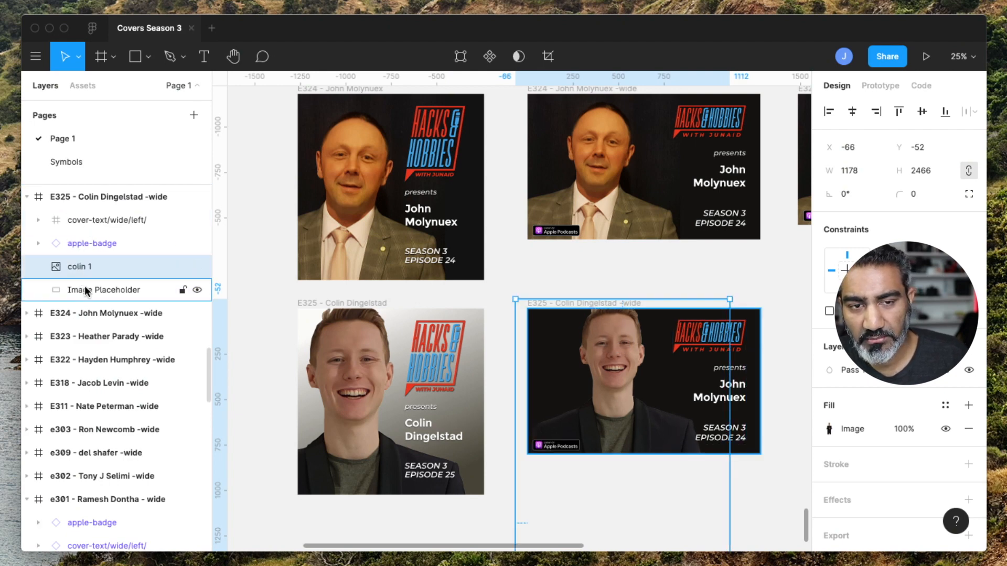
Copy the gradient Image Placeholder from the square E325 cover and paste it into the wide frame.
click(93, 292)
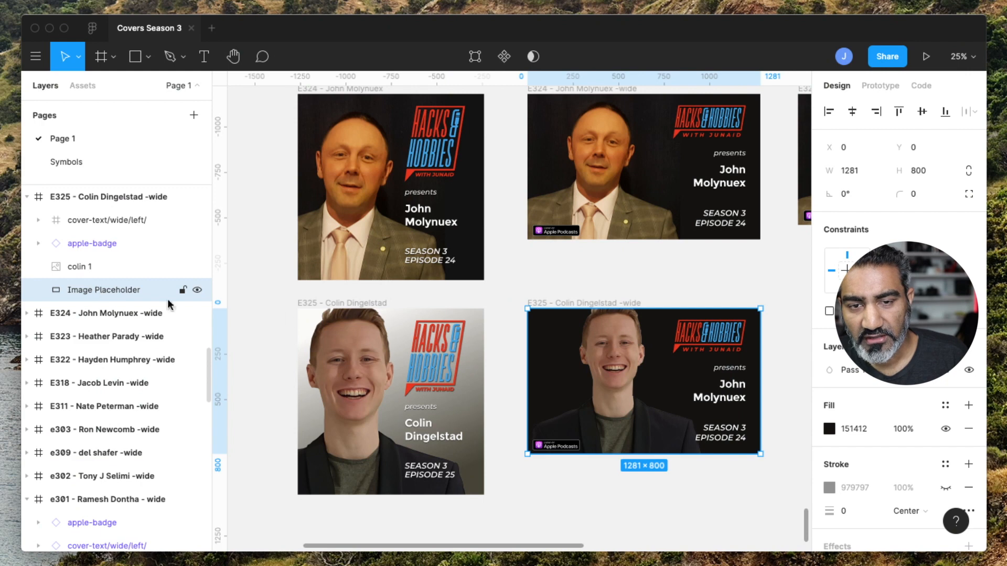
click(329, 304)
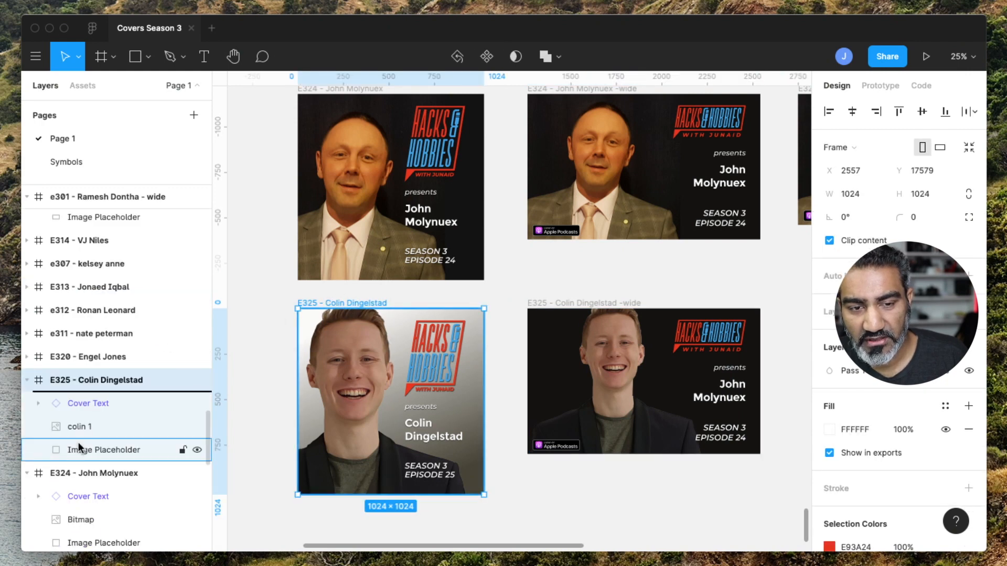
click(110, 453)
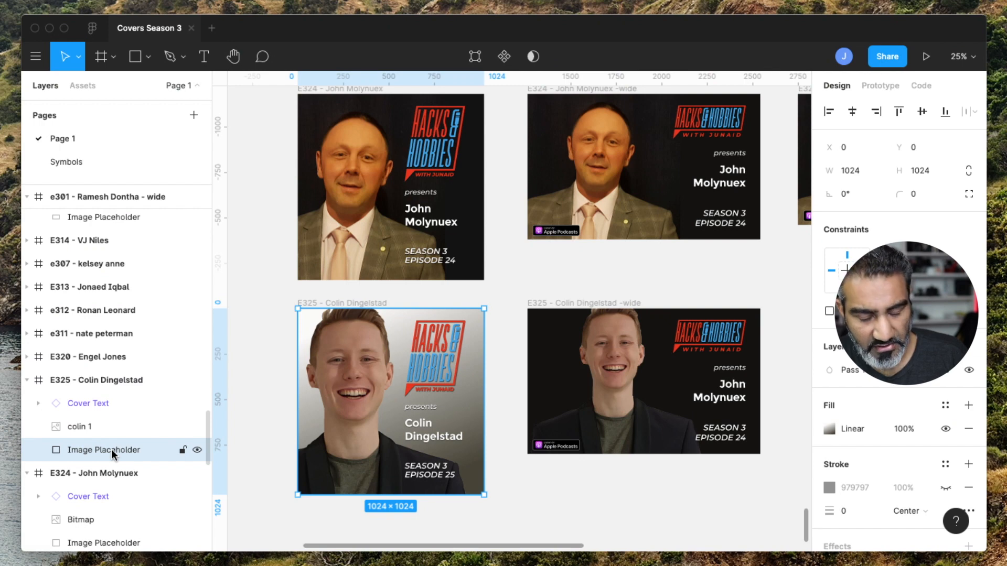
mouse_move(112, 455)
mouse_down()
mouse_move(163, 450)
mouse_move(100, 451)
mouse_up()
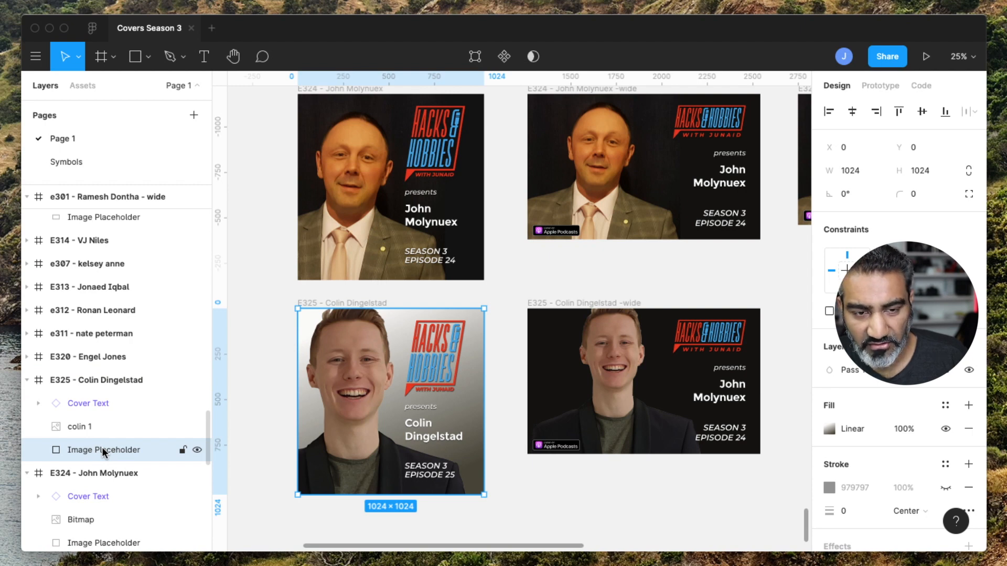
click(563, 302)
click(127, 297)
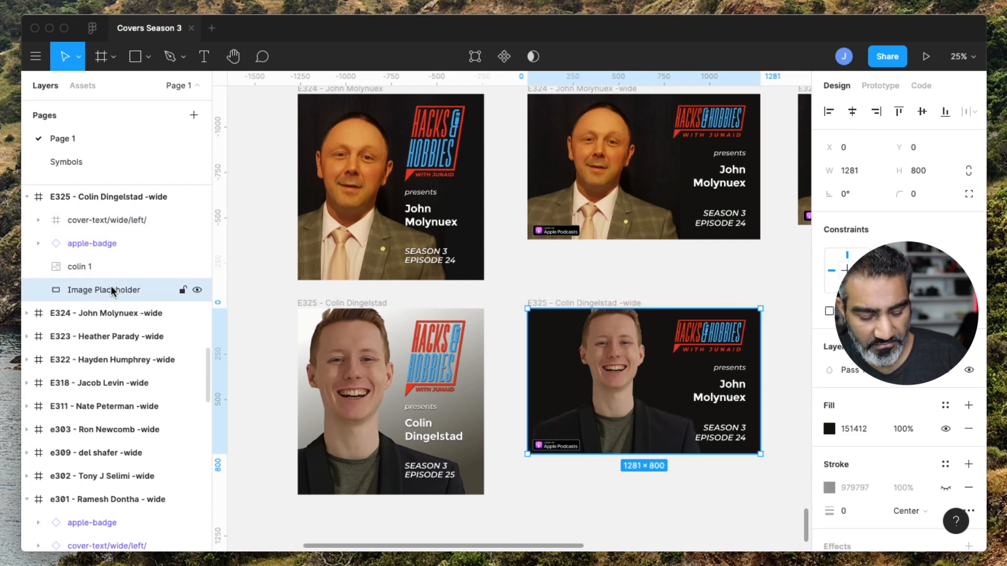
key(super+v)
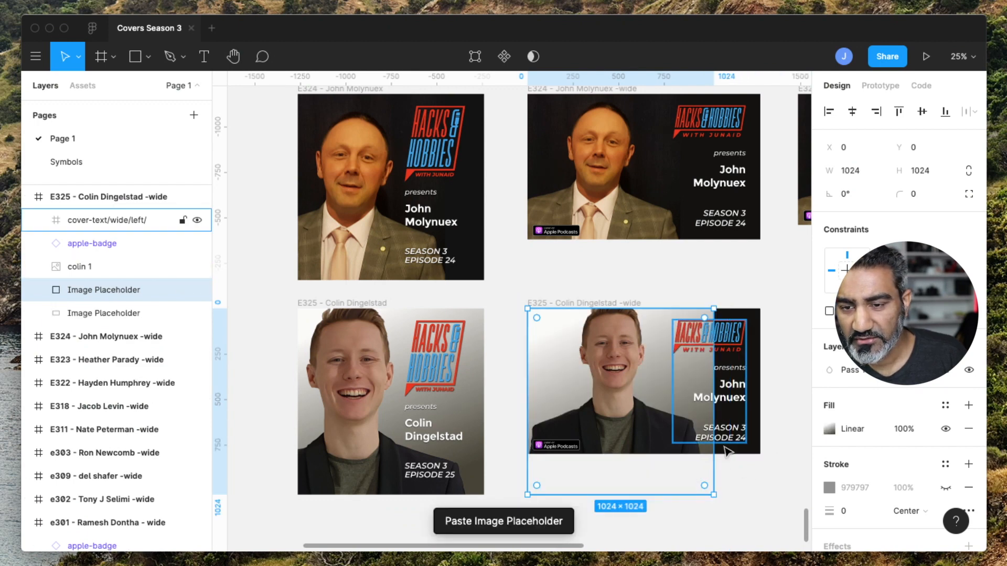
Resize the pasted gradient placeholder to about 1312 × 845 so it covers the wide frame, nudging it slightly up and left.
drag(713, 496, 765, 464)
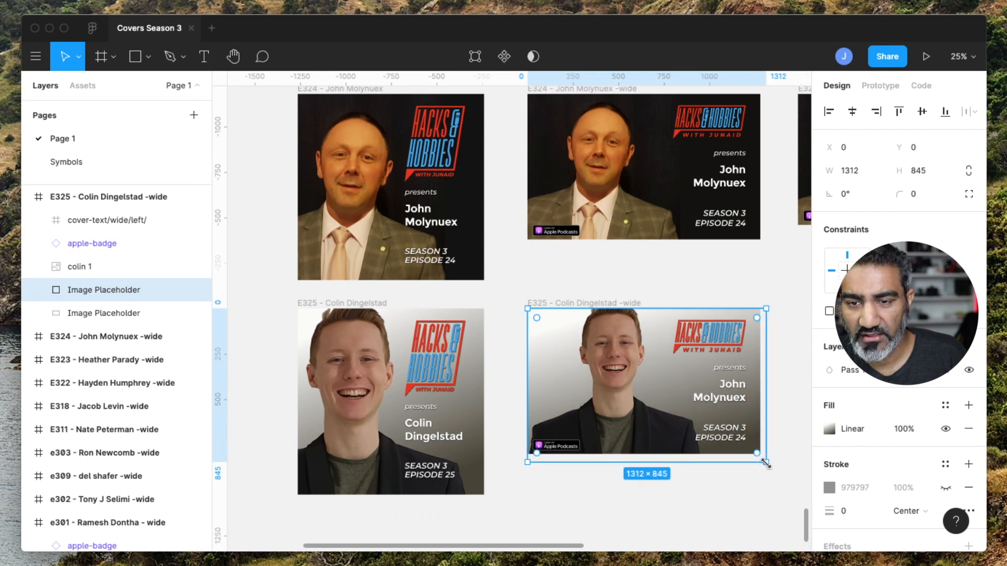
key(Left)
key(Left)
key(Up)
key(Up)
key(Up)
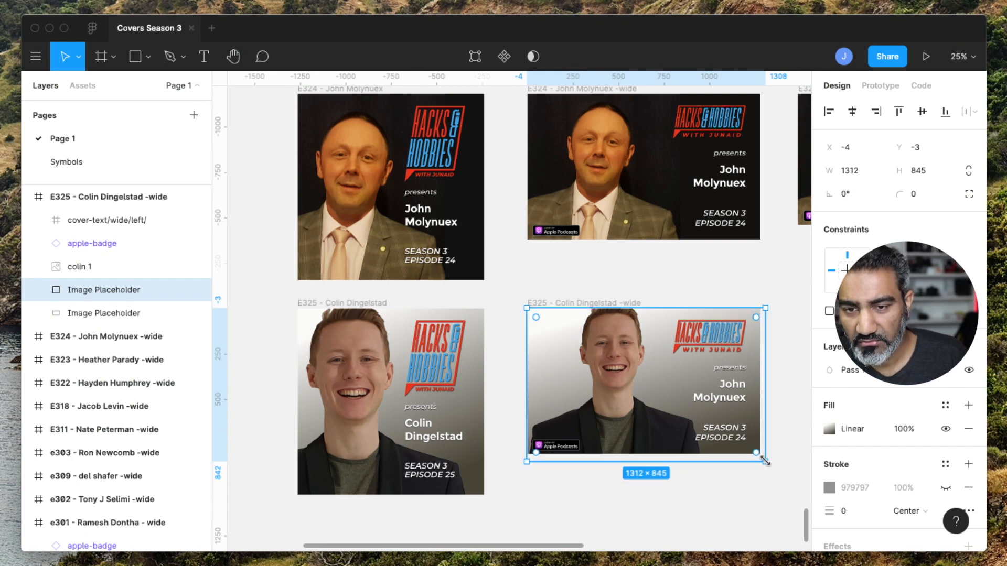
double_click(738, 399)
double_click(736, 397)
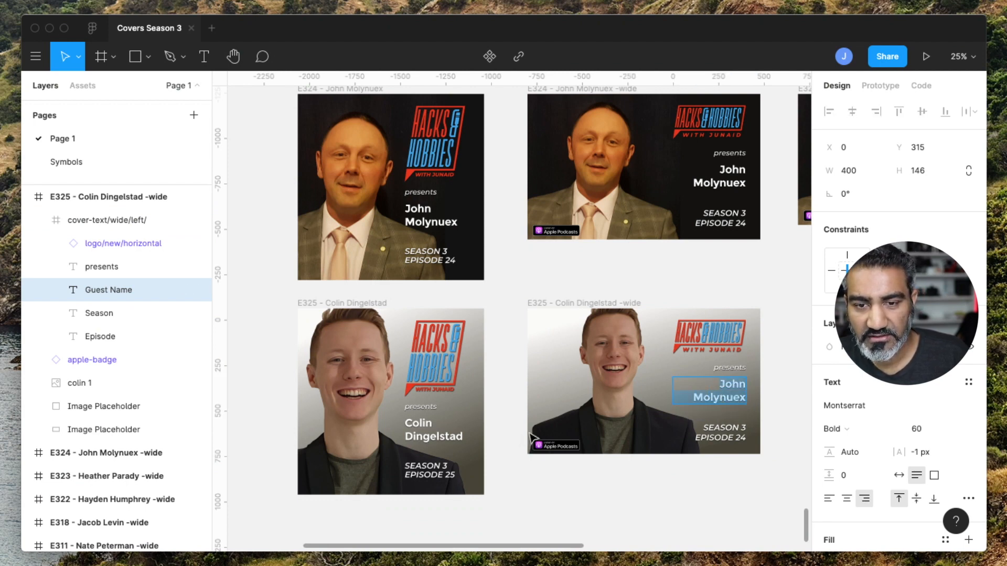
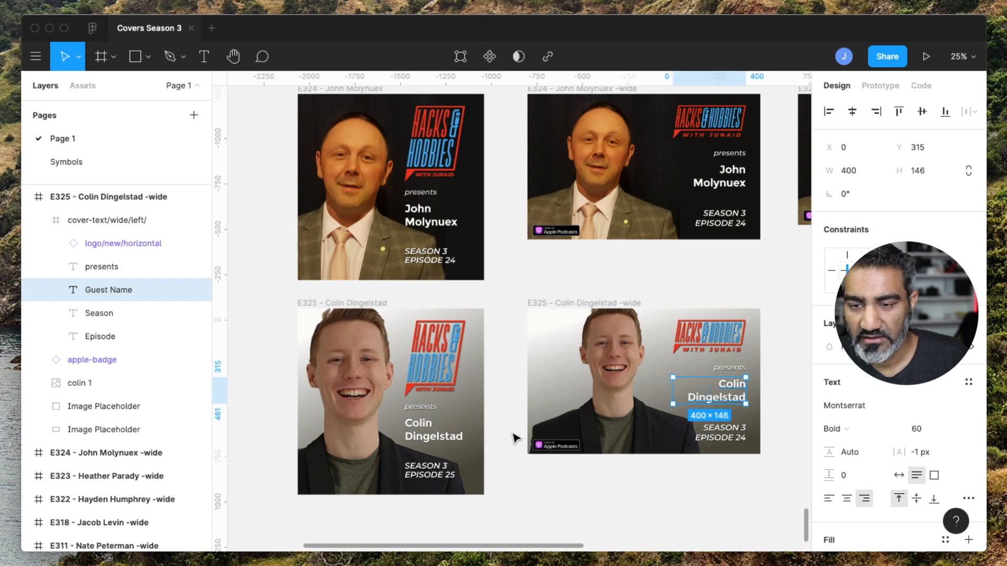
Change the episode number text in the wide frame to EPISODE 25.
click(741, 439)
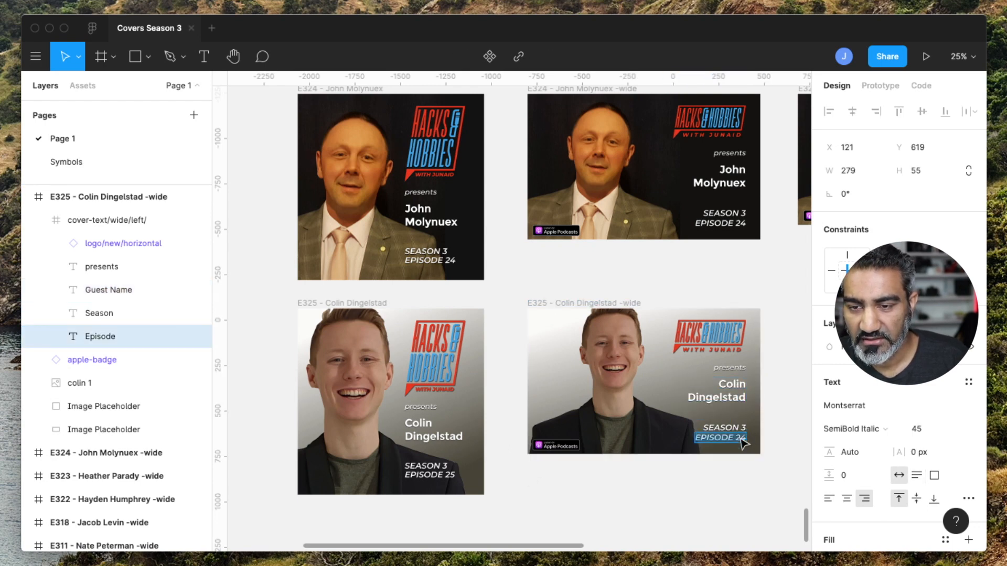
key(Return)
key(Right)
key(BackSpace)
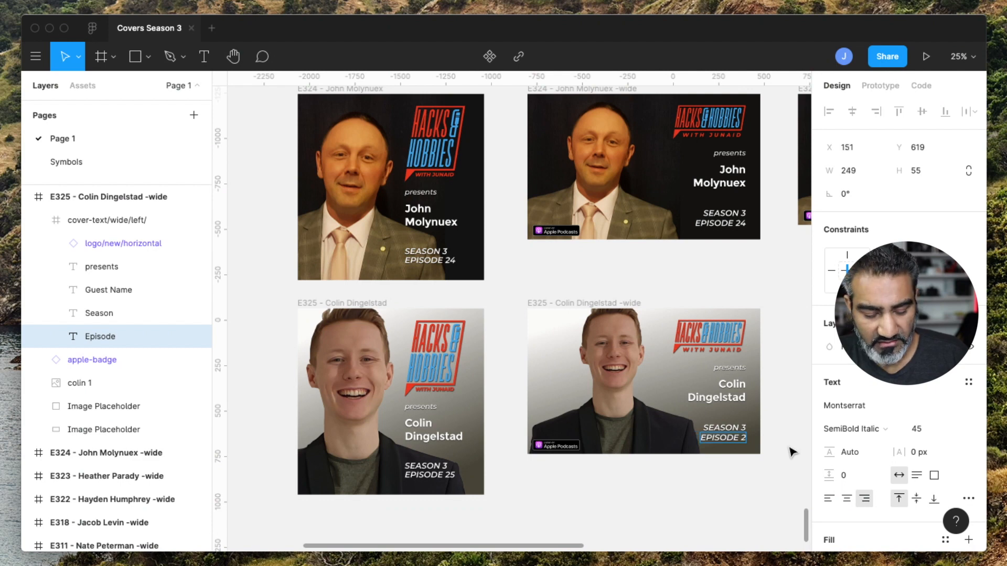
text(5)
key(Escape)
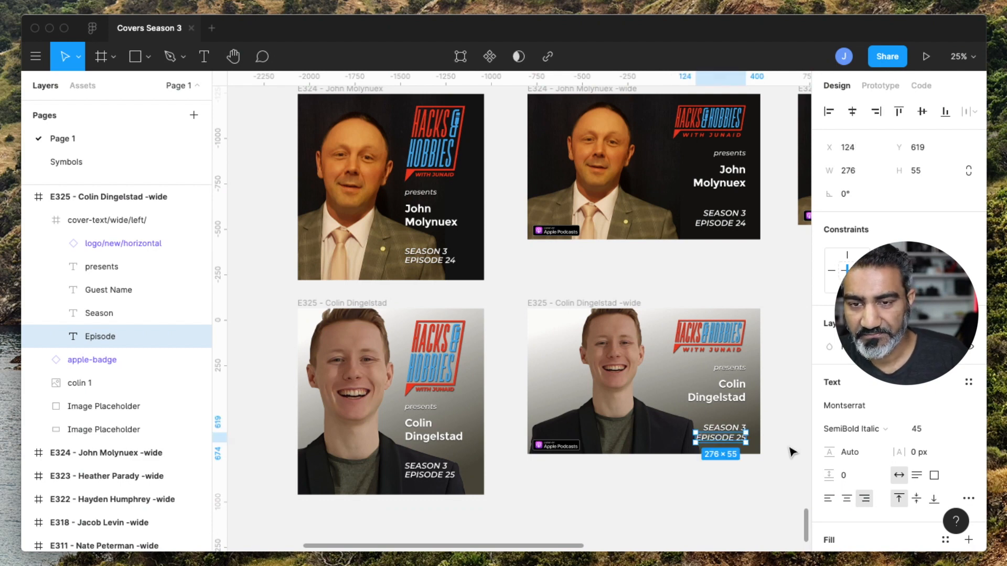
click(792, 452)
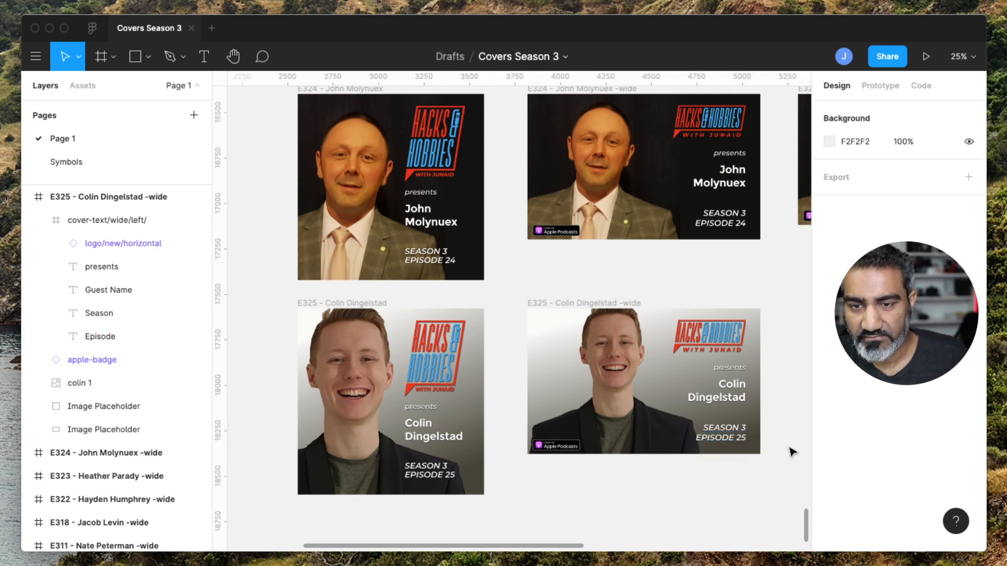
click(340, 309)
shift+click(571, 307)
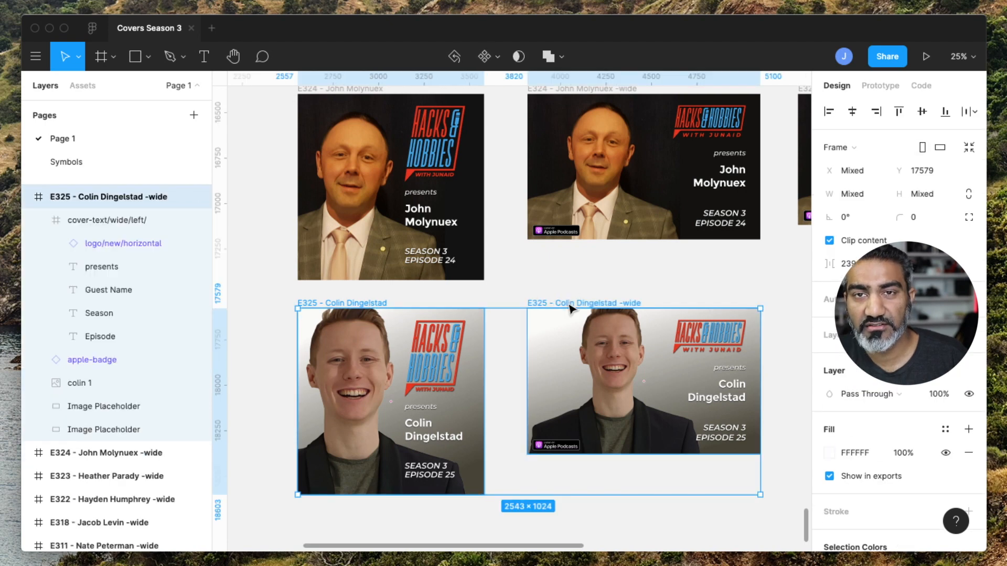